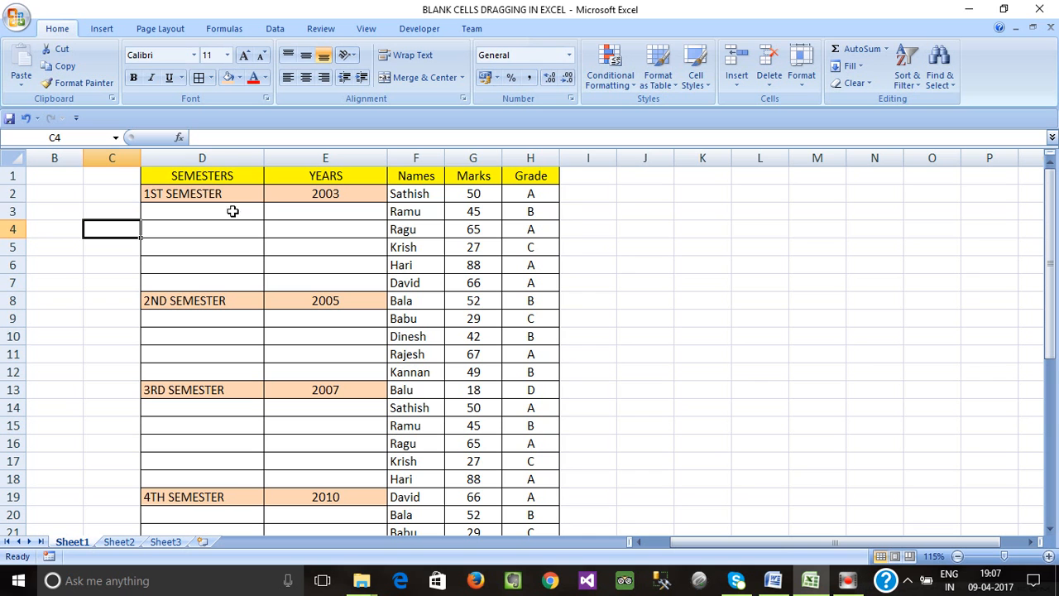
- Select the data table and scroll through all of its rows
click(243, 180)
drag(211, 175, 513, 509)
scroll(501, 497, down, 8)
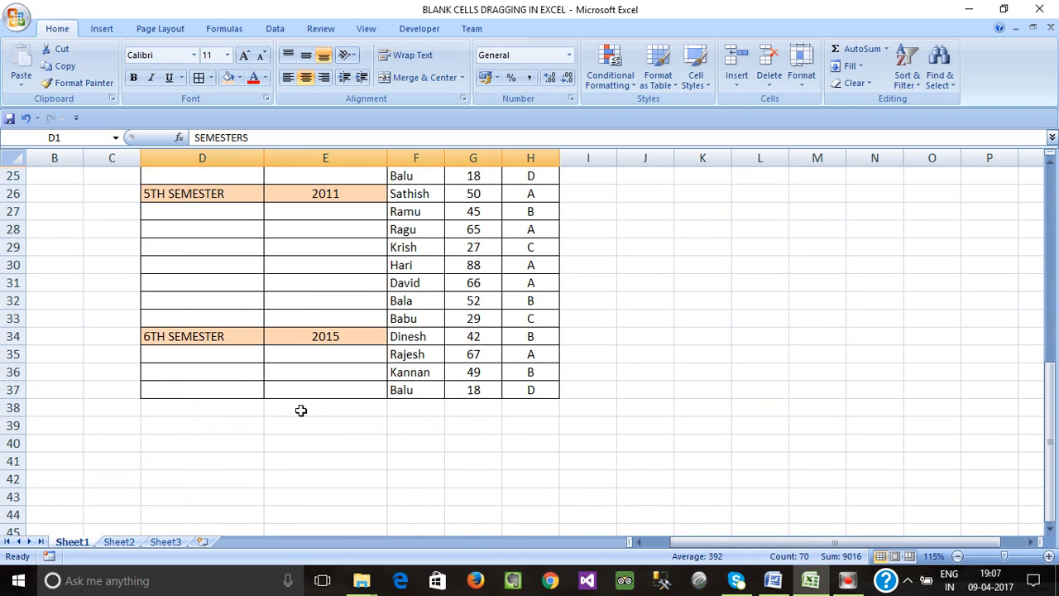
scroll(220, 395, up, 8)
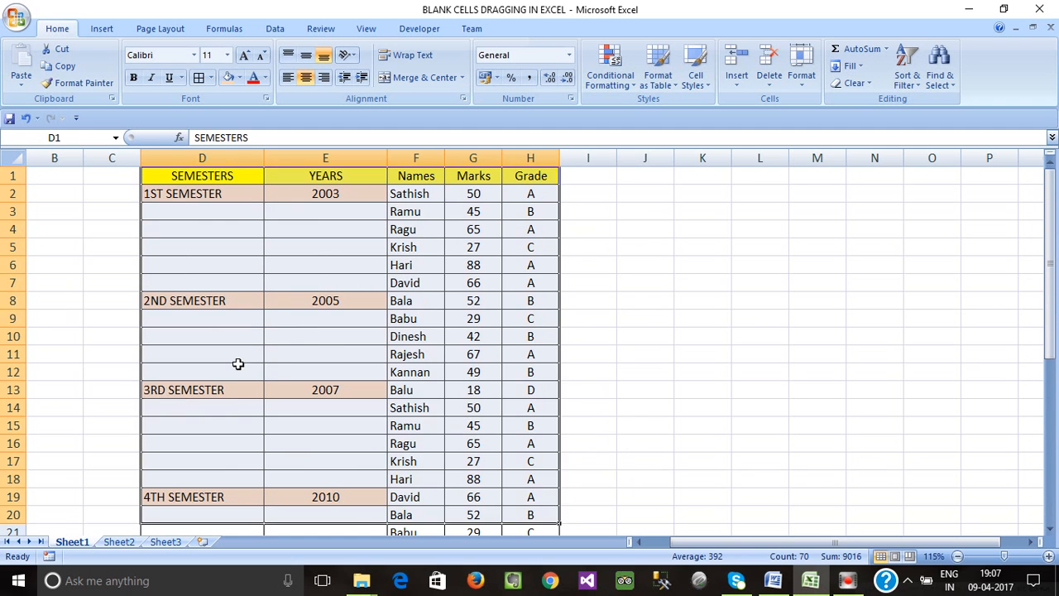
click(225, 320)
drag(194, 175, 508, 482)
scroll(508, 482, up, 4)
click(233, 190)
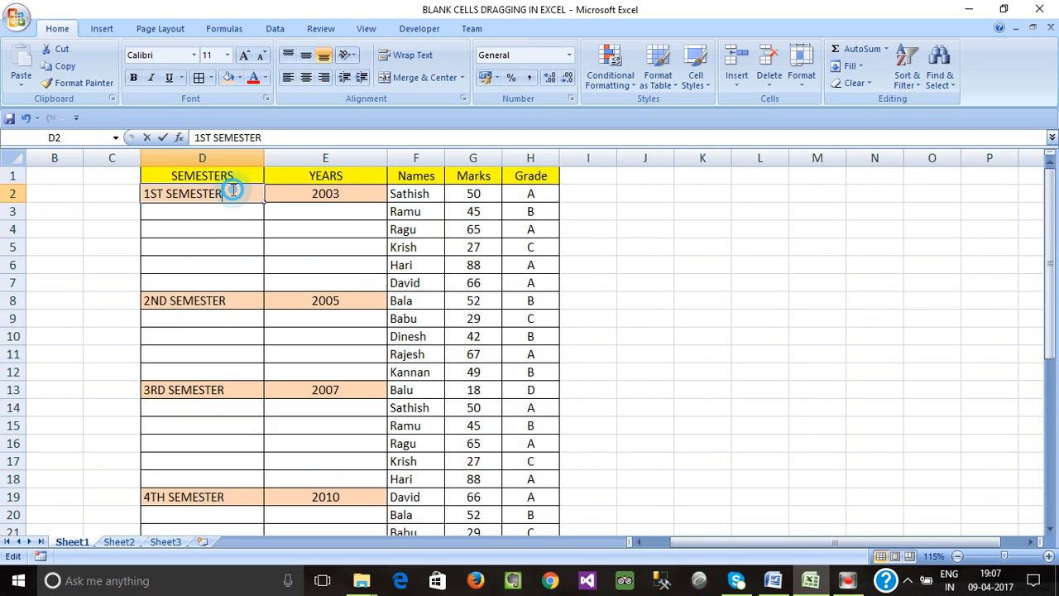
double_click(233, 190)
double_click(206, 175)
click(223, 217)
click(158, 187)
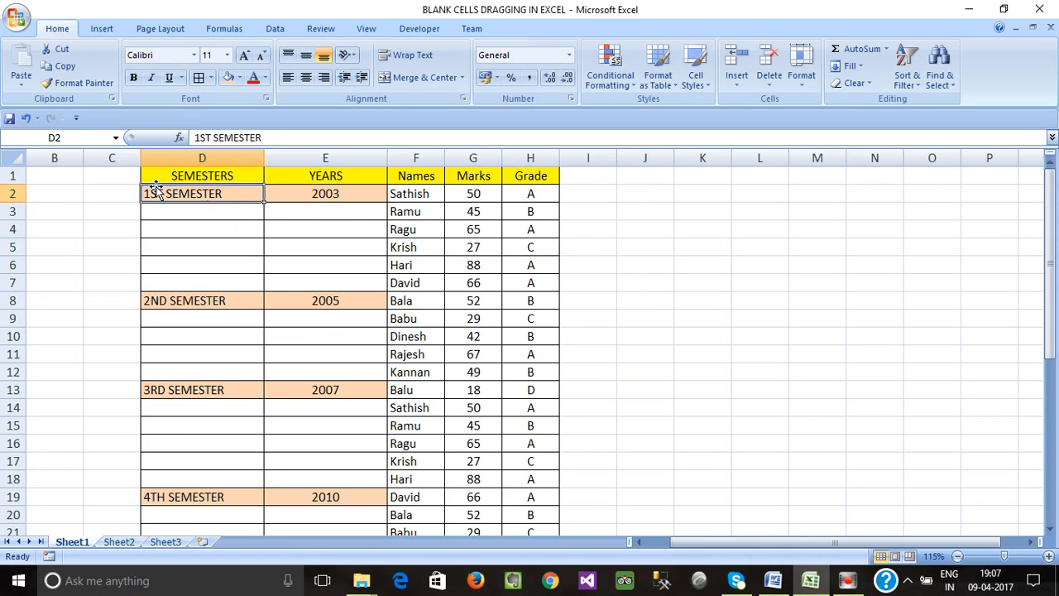
- Freeze the panes above row 2 so the header row stays visible while scrolling
click(14, 193)
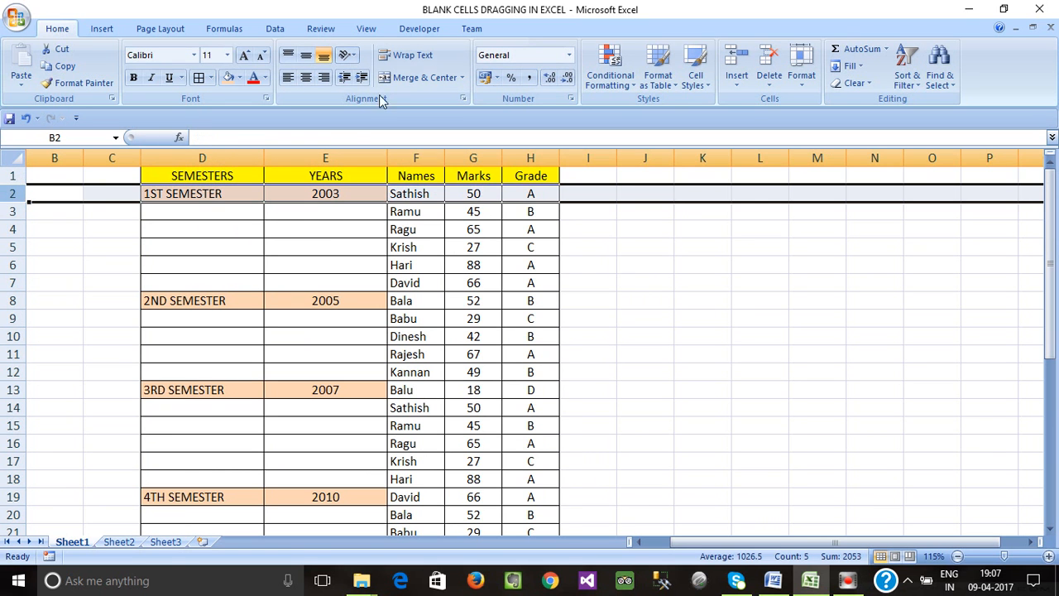
click(365, 28)
click(553, 79)
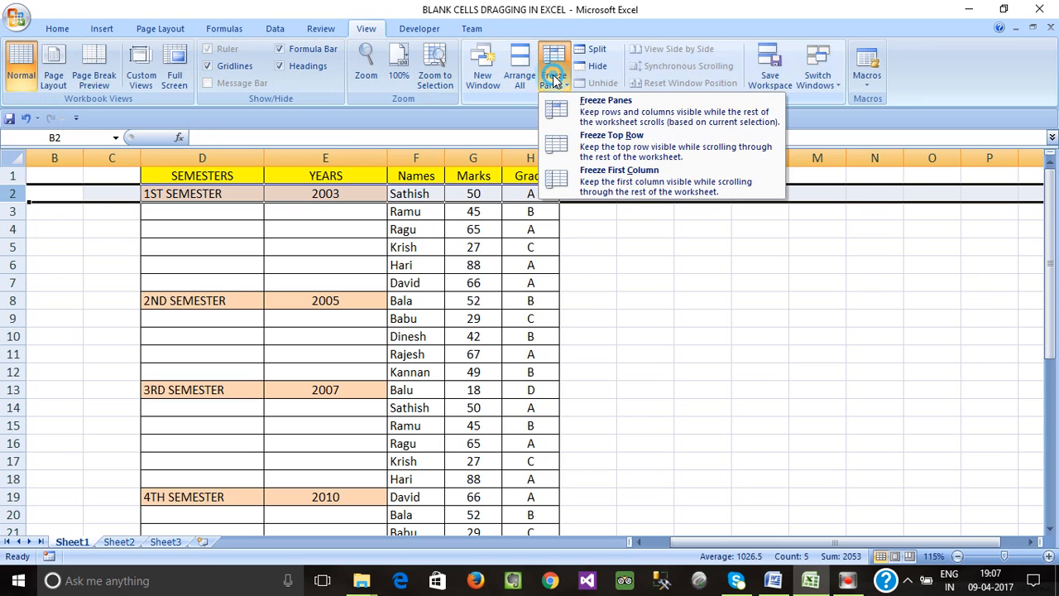
click(593, 112)
- Scroll down and up the sheet to check the frozen header row
click(315, 265)
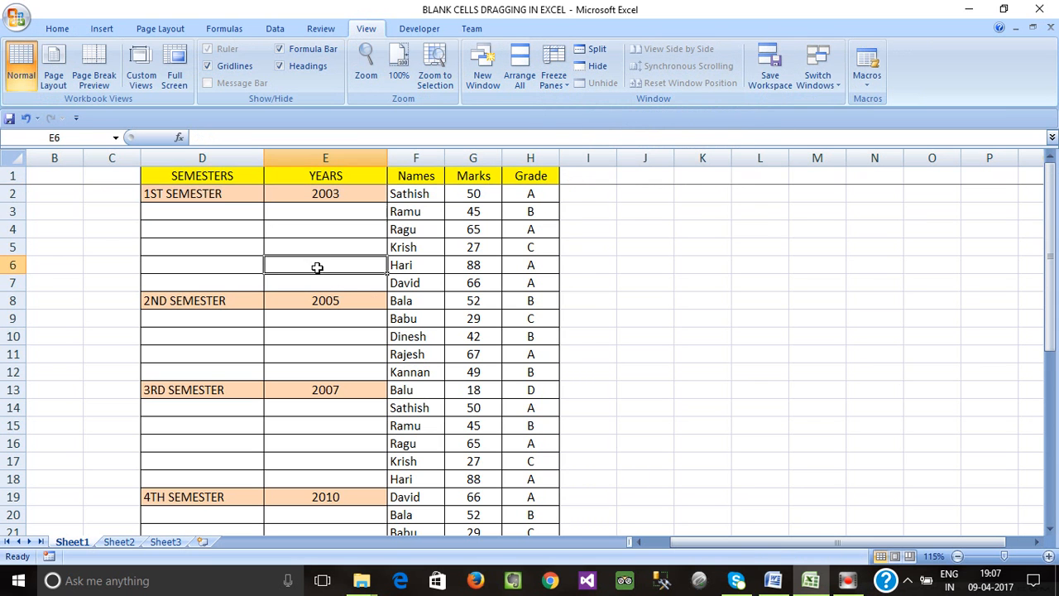
click(224, 176)
scroll(248, 248, down, 9)
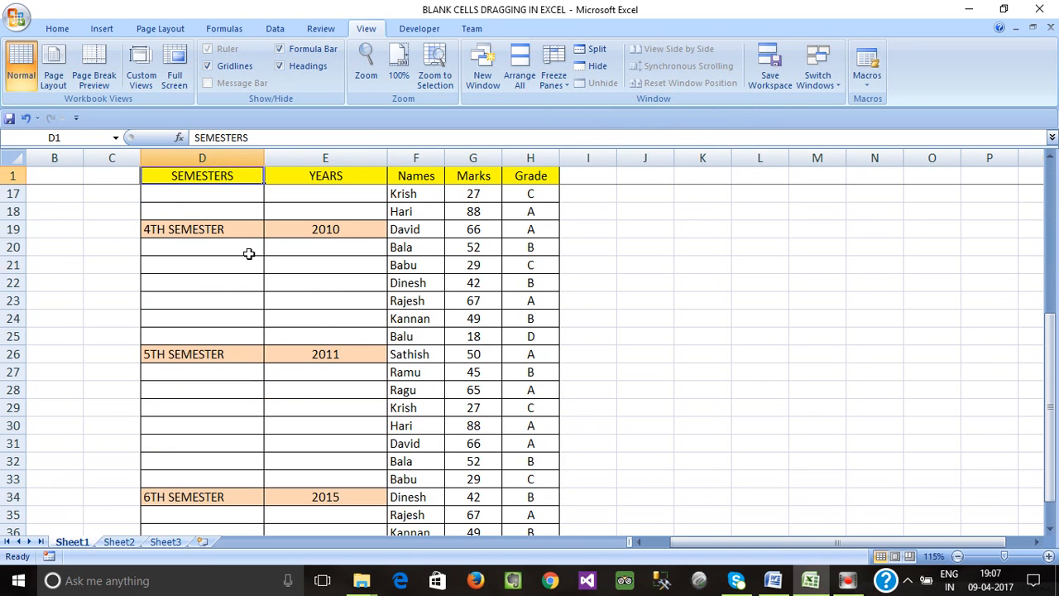
scroll(249, 257, up, 6)
scroll(249, 258, up, 3)
scroll(250, 255, down, 14)
scroll(251, 255, up, 14)
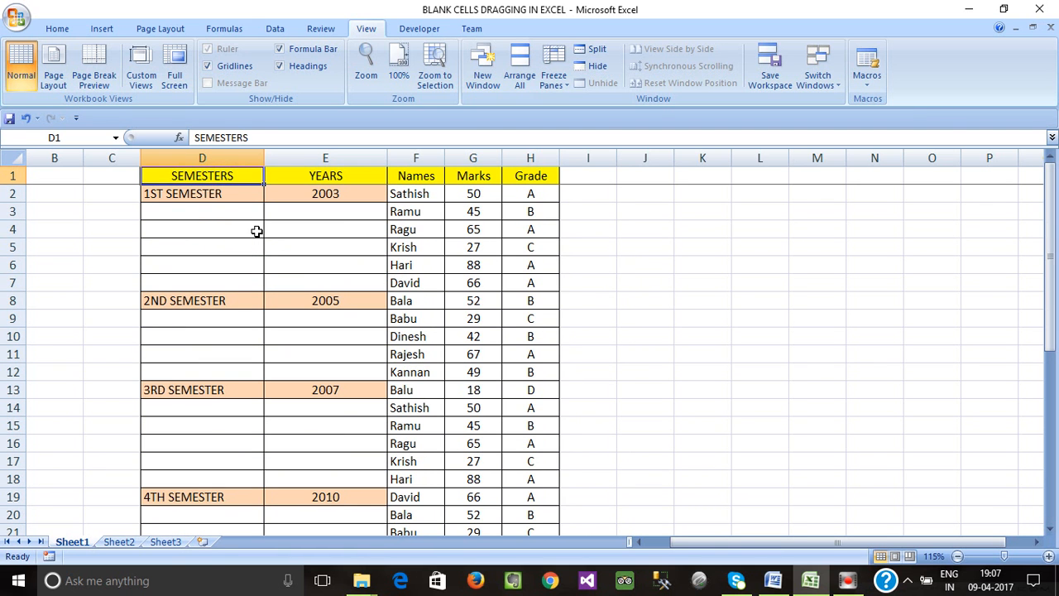
click(255, 229)
click(229, 196)
click(231, 175)
click(241, 209)
click(259, 261)
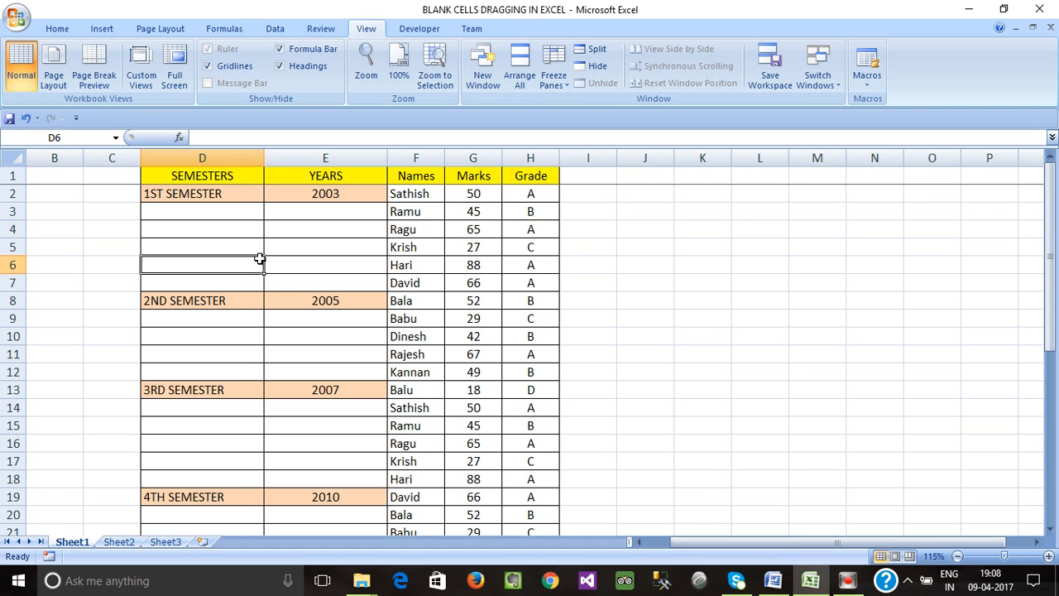
click(306, 249)
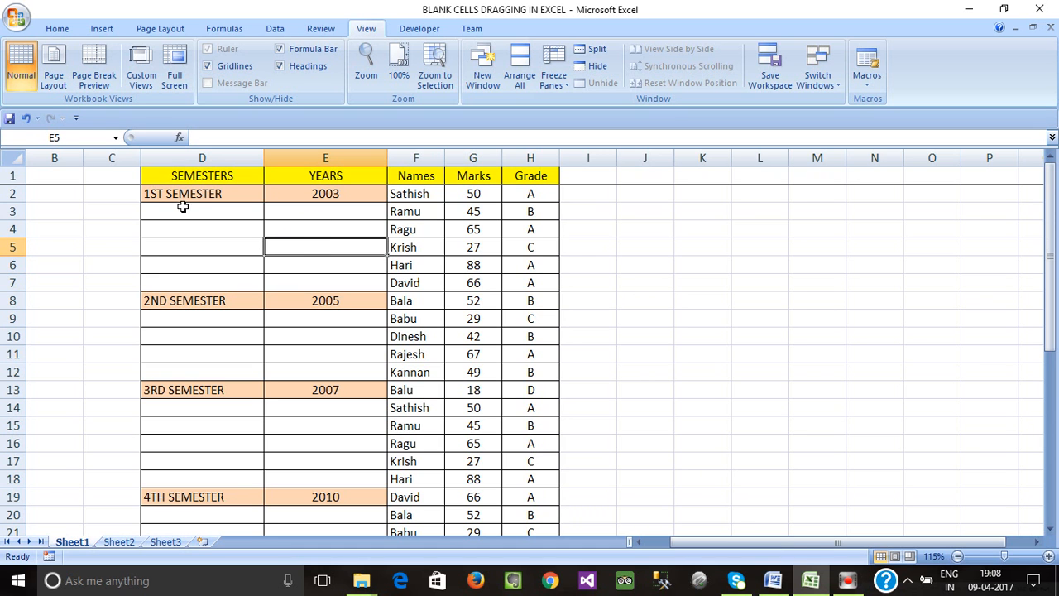
- Select different ranges within the first semester block, rows 2 to 7
drag(187, 194, 532, 281)
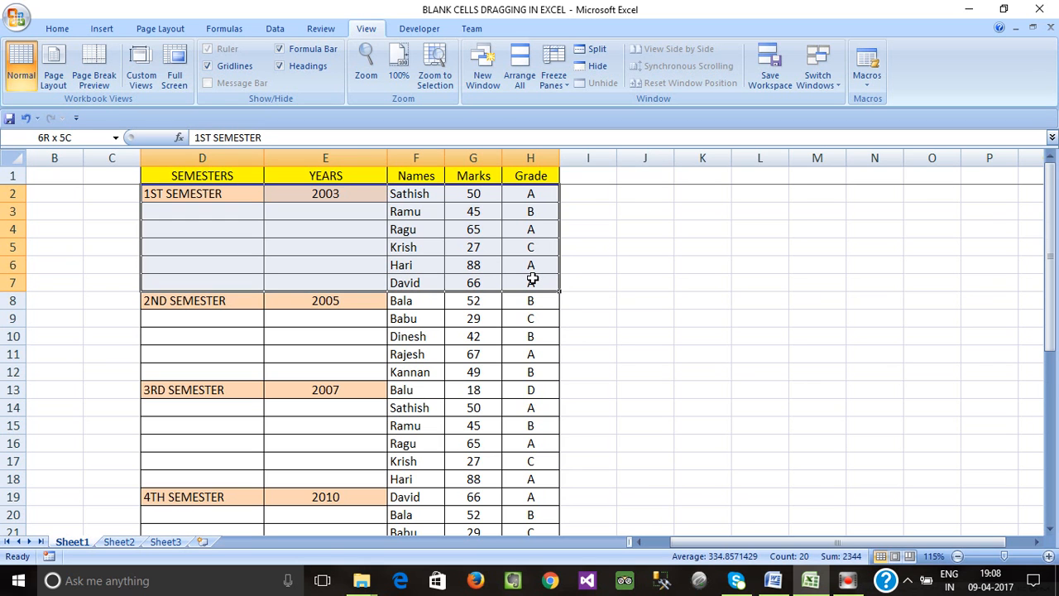
drag(417, 202, 538, 281)
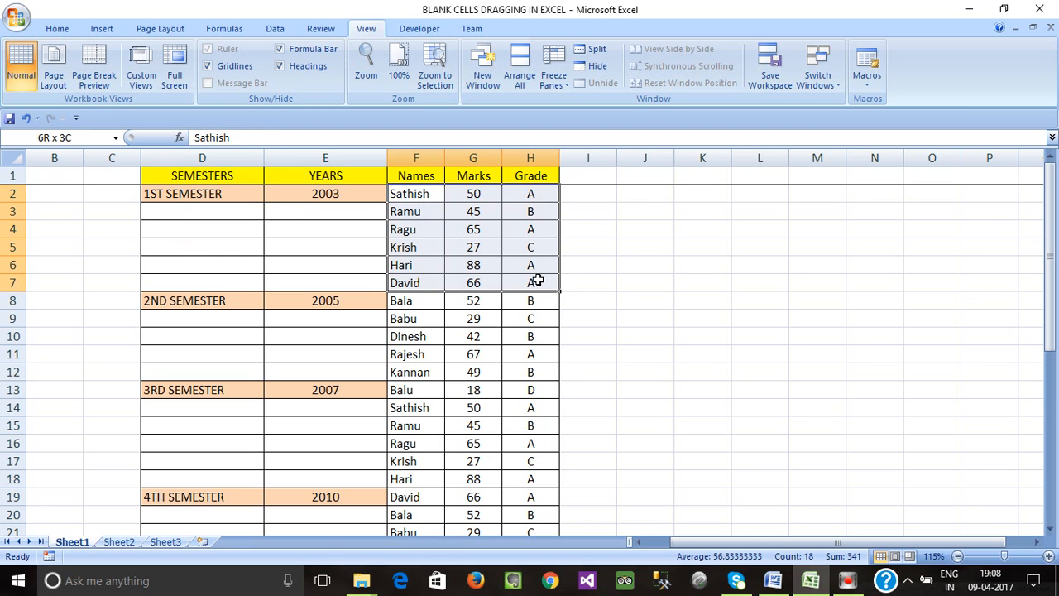
click(276, 224)
drag(208, 197, 211, 277)
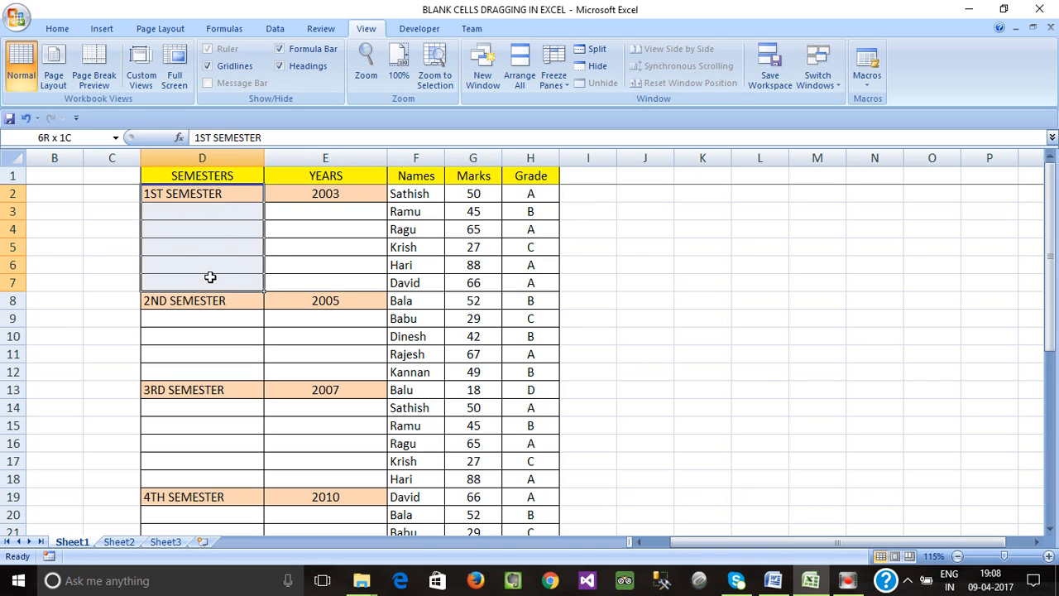
drag(320, 196, 364, 269)
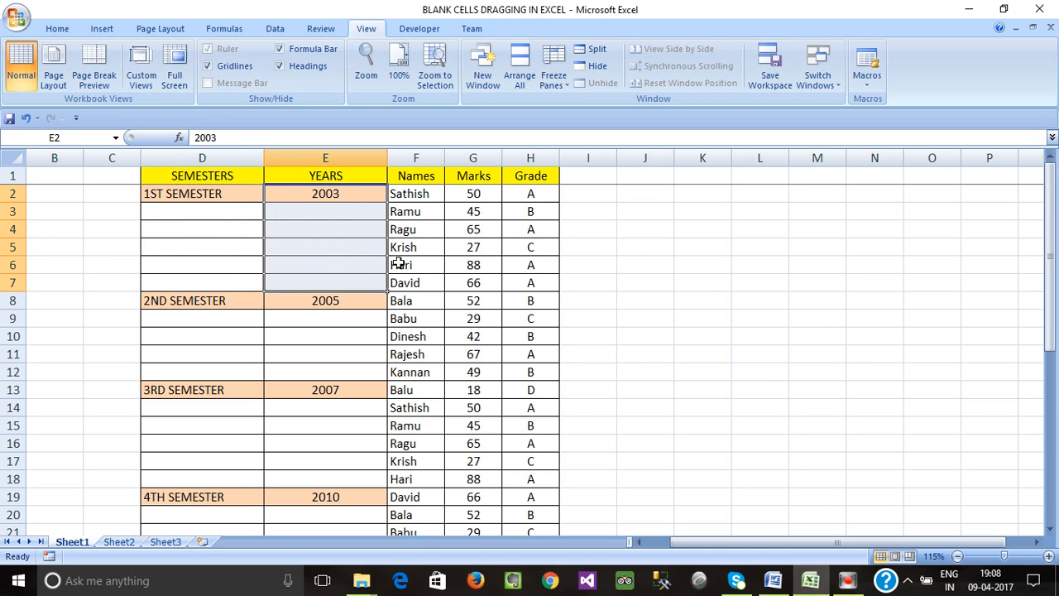
click(414, 246)
- Select the first semester's SEMESTERS and YEARS cells, rows 2 to 7, in columns D and E
drag(186, 194, 398, 196)
click(362, 227)
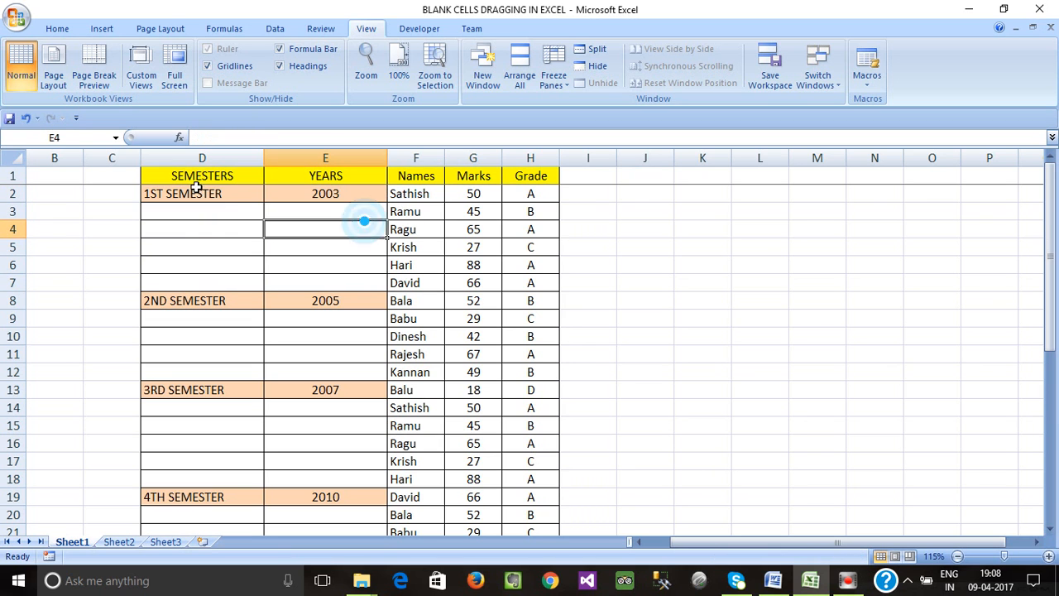
click(196, 192)
drag(195, 195, 212, 275)
click(328, 197)
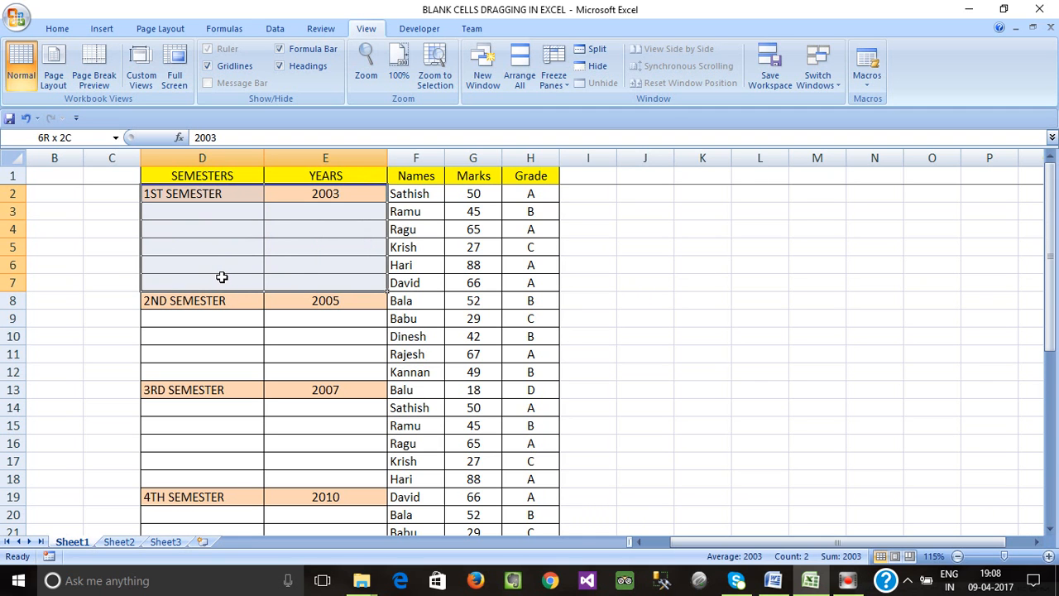
click(405, 265)
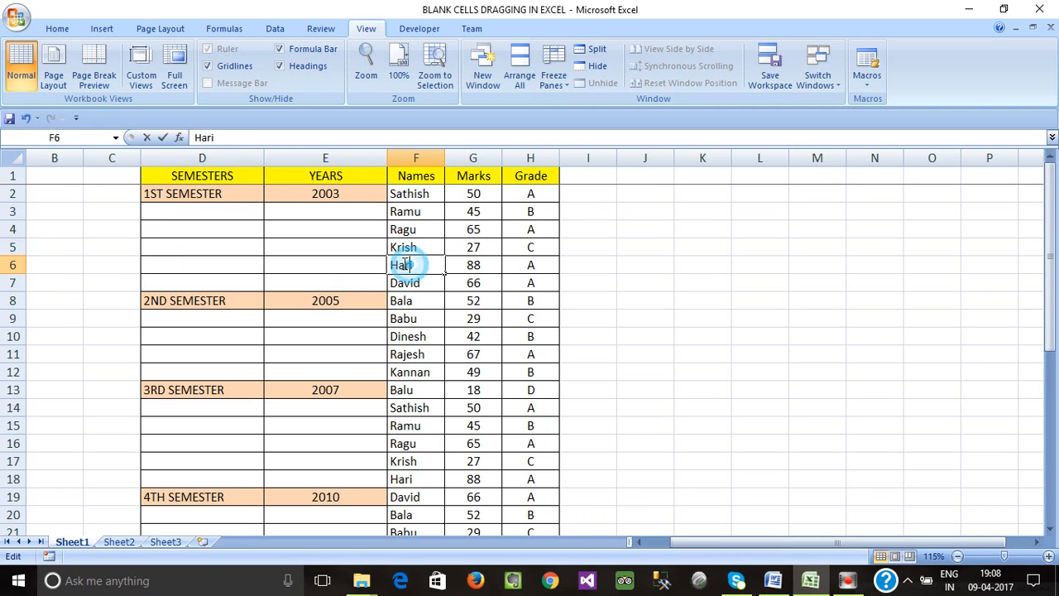
click(374, 281)
drag(181, 192, 342, 278)
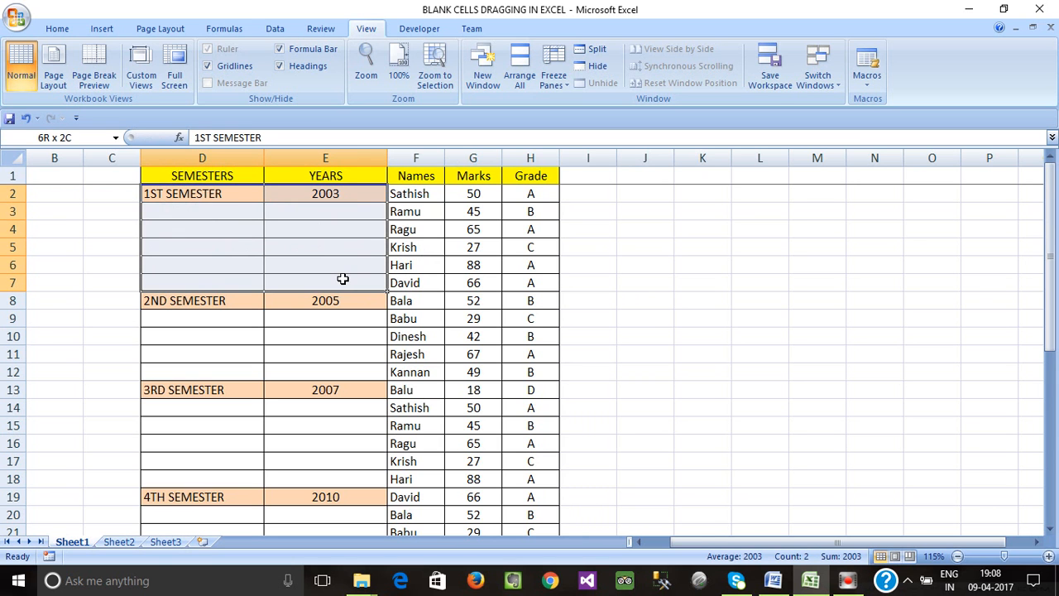
click(307, 262)
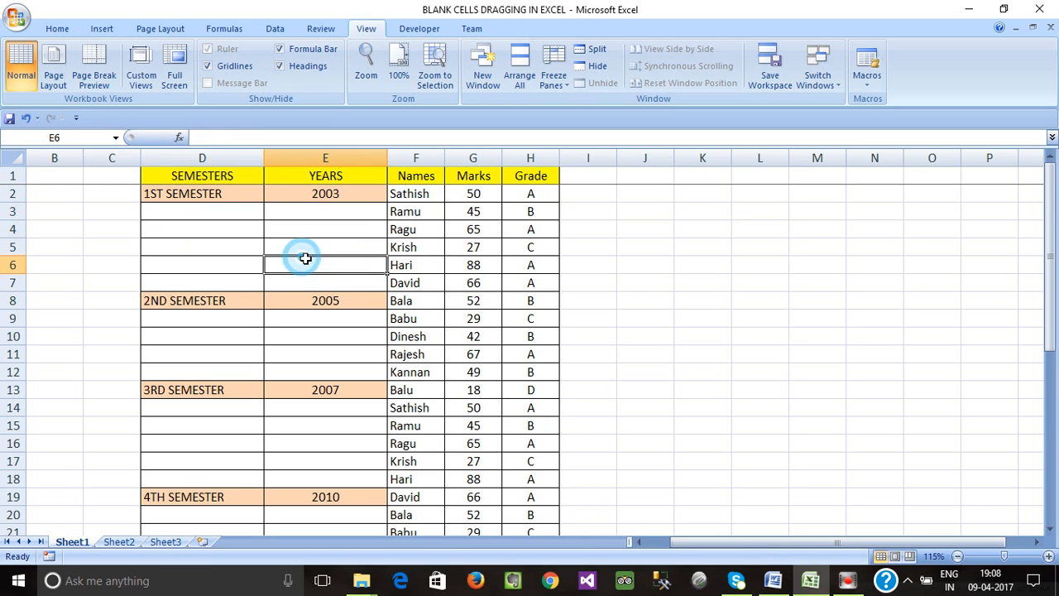
click(227, 223)
drag(198, 199, 355, 281)
- Select each semester's block in columns D and E while scrolling down the table
click(352, 319)
scroll(303, 322, down, 1)
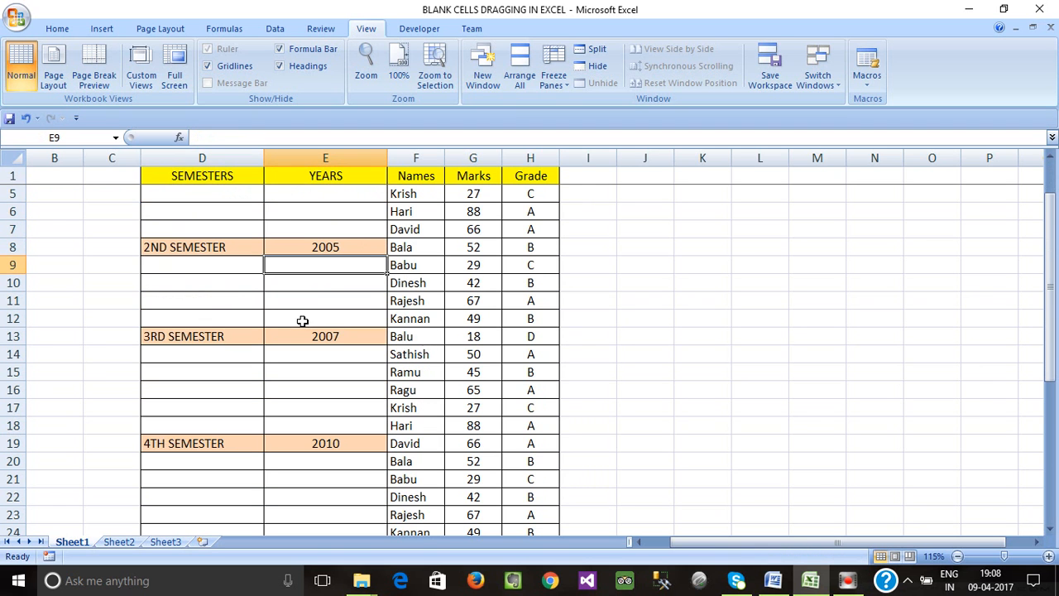
drag(182, 247, 325, 253)
scroll(310, 283, down, 1)
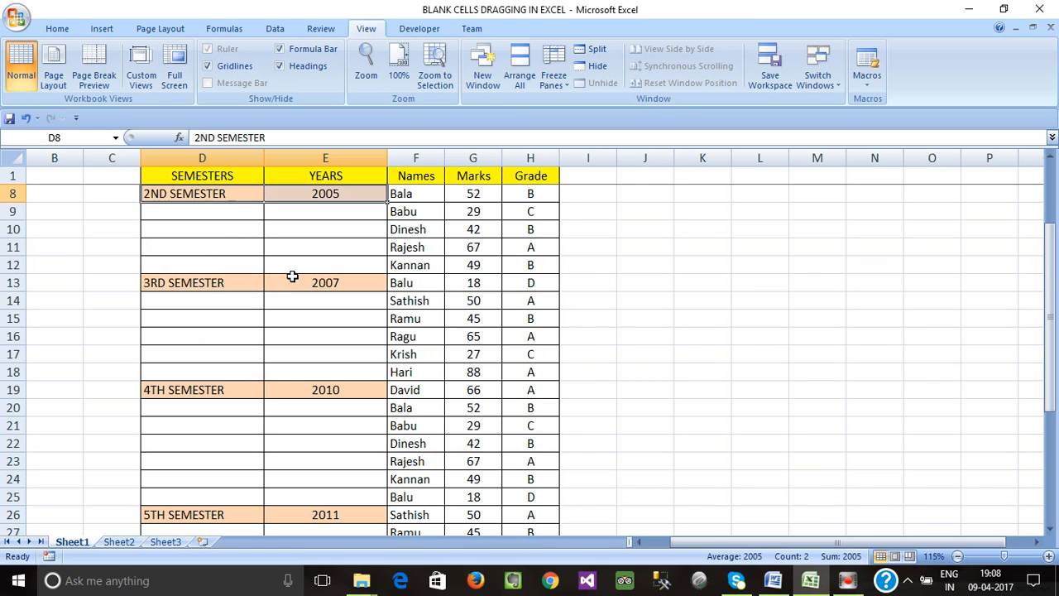
click(217, 238)
drag(194, 193, 338, 254)
scroll(303, 286, down, 1)
click(180, 222)
drag(244, 230, 331, 314)
scroll(270, 287, down, 2)
drag(256, 234, 341, 340)
scroll(335, 347, down, 3)
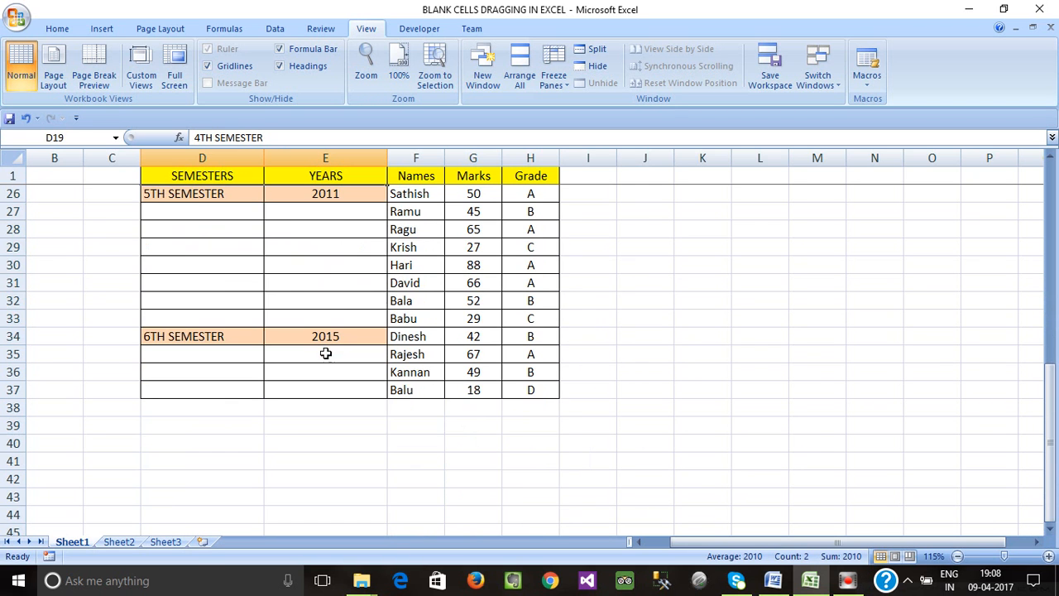
scroll(208, 273, up, 2)
scroll(245, 361, down, 2)
scroll(241, 362, up, 4)
scroll(224, 350, down, 2)
click(208, 314)
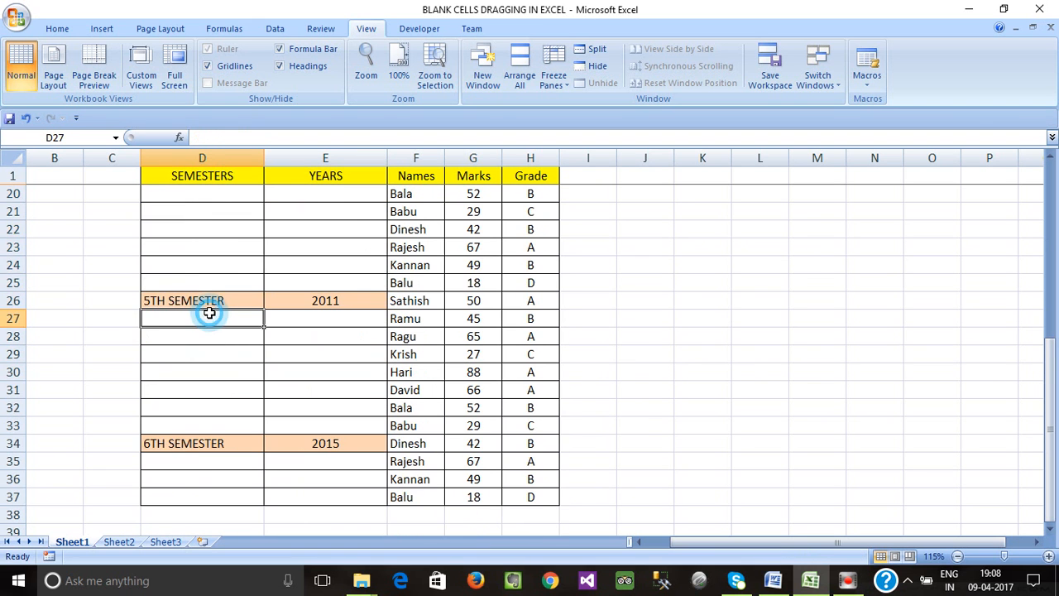
scroll(232, 357, up, 6)
click(223, 248)
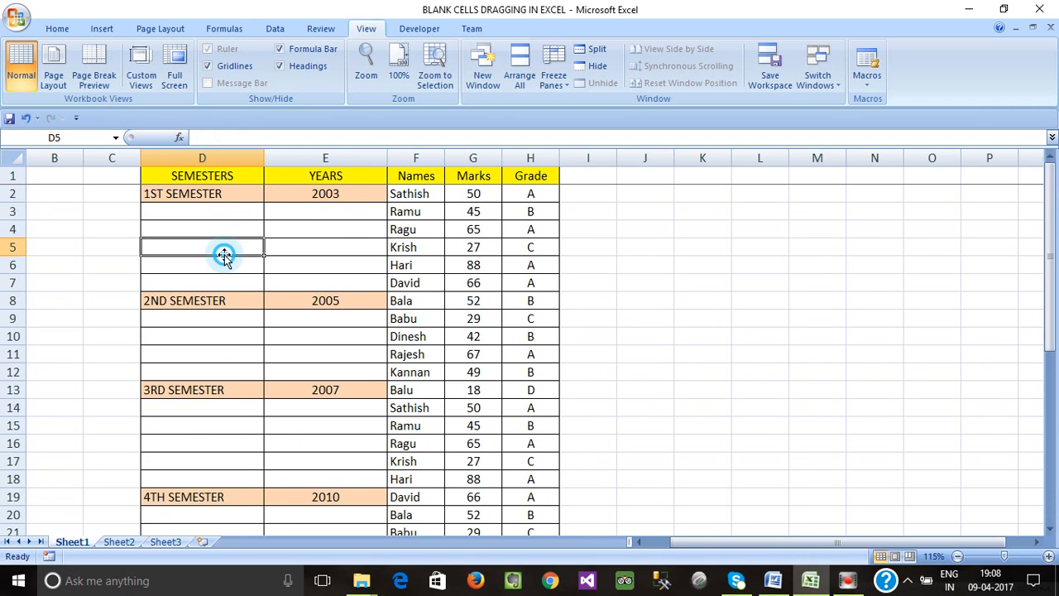
click(301, 244)
click(286, 281)
click(257, 335)
click(301, 334)
click(320, 254)
click(176, 211)
- Select the blank cells under each semester label in columns D and E, block by block
drag(184, 191, 198, 283)
drag(283, 197, 303, 262)
scroll(282, 289, down, 1)
drag(188, 242, 199, 308)
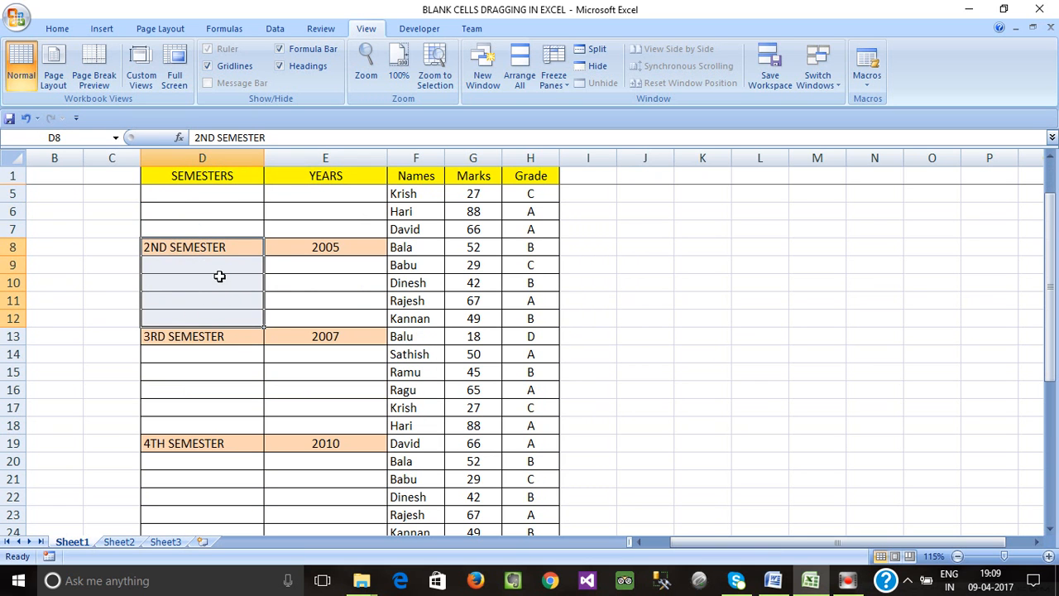
drag(324, 246, 323, 312)
scroll(314, 348, down, 2)
drag(192, 231, 206, 312)
drag(312, 230, 318, 313)
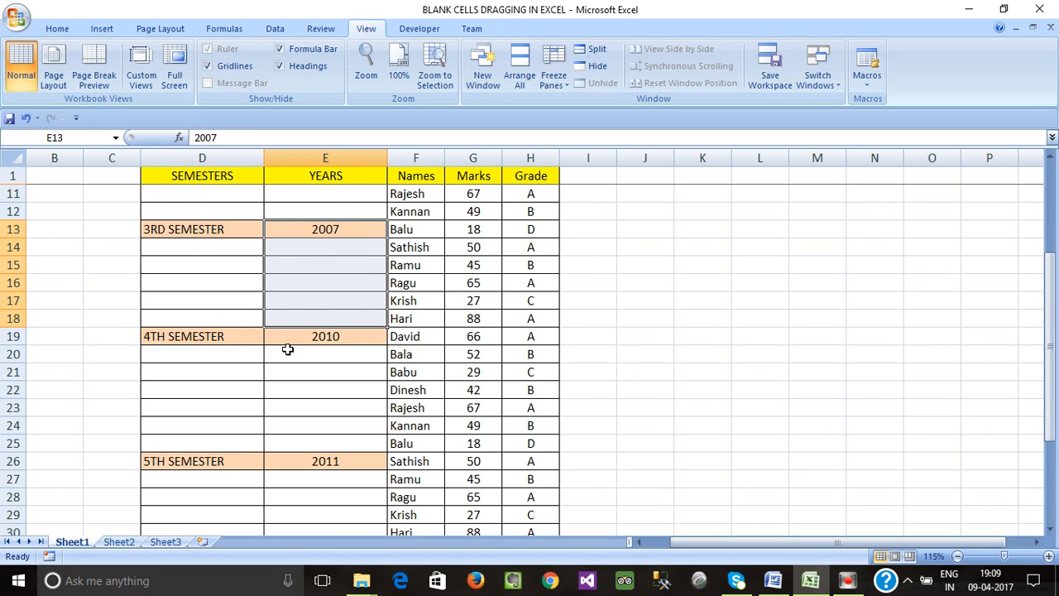
click(202, 340)
drag(202, 355, 217, 439)
drag(198, 339, 307, 336)
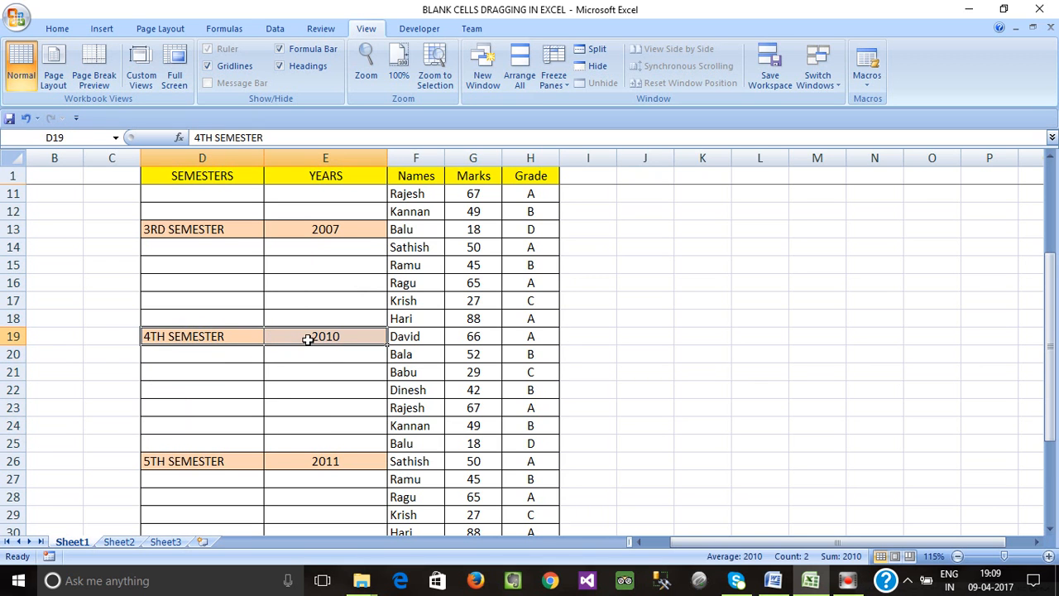
scroll(298, 383, up, 3)
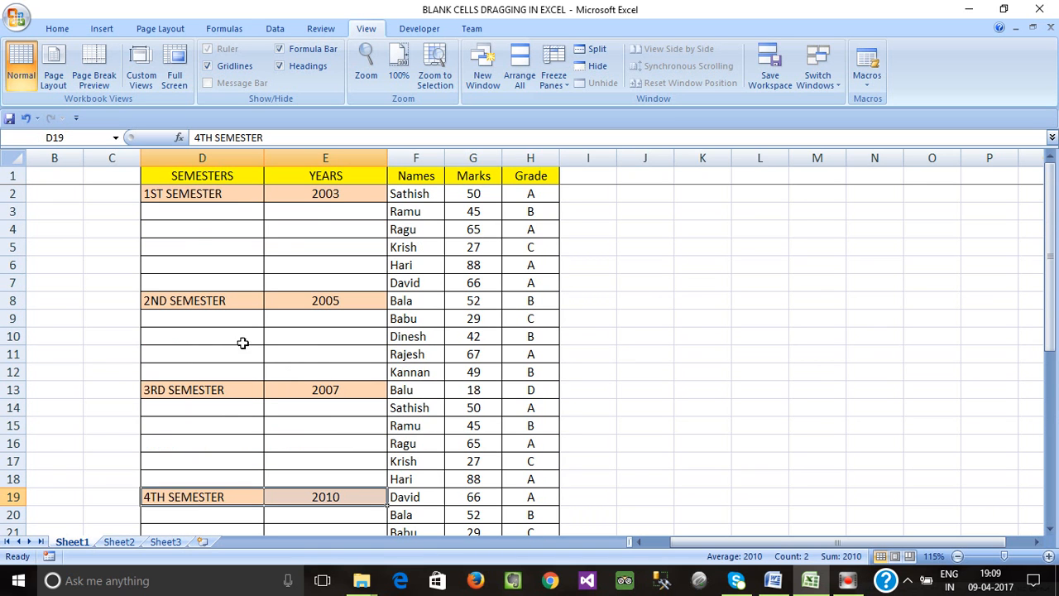
- Select the entire SEMESTERS column D starting from cell D3
click(187, 243)
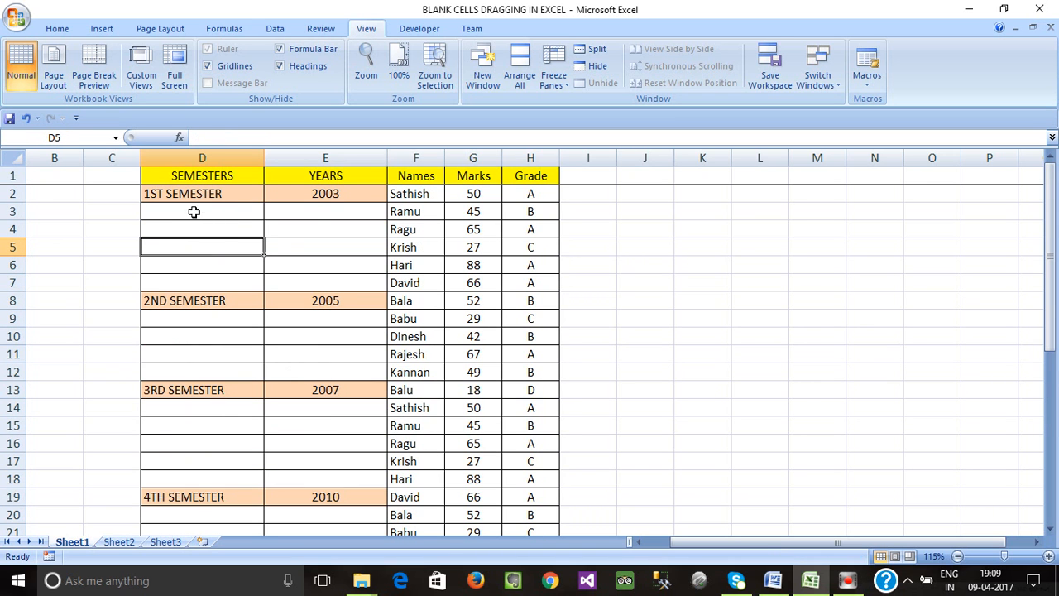
click(187, 213)
click(188, 242)
click(184, 211)
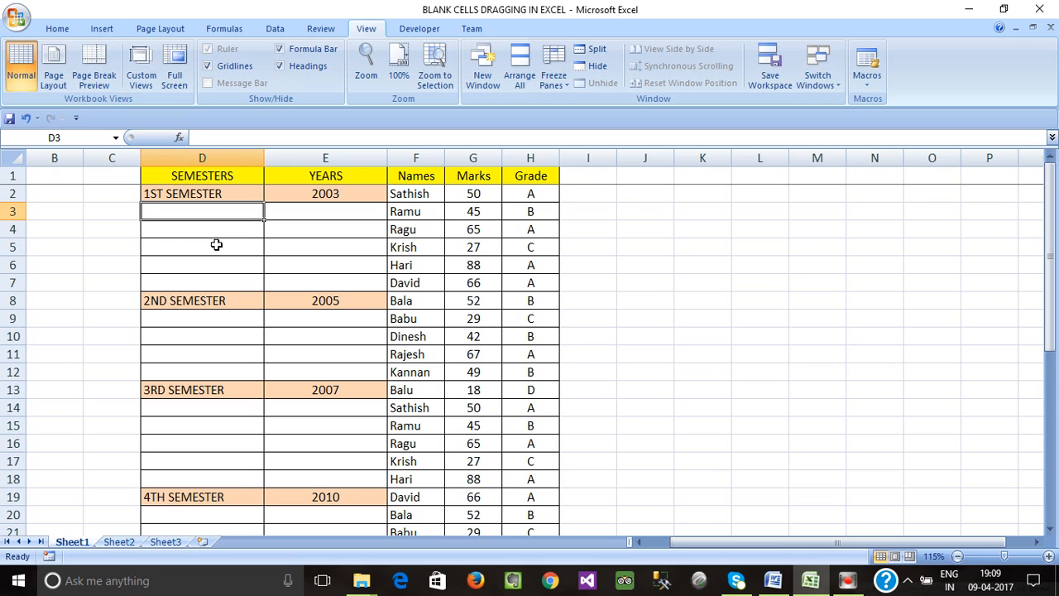
key(ctrl+space)
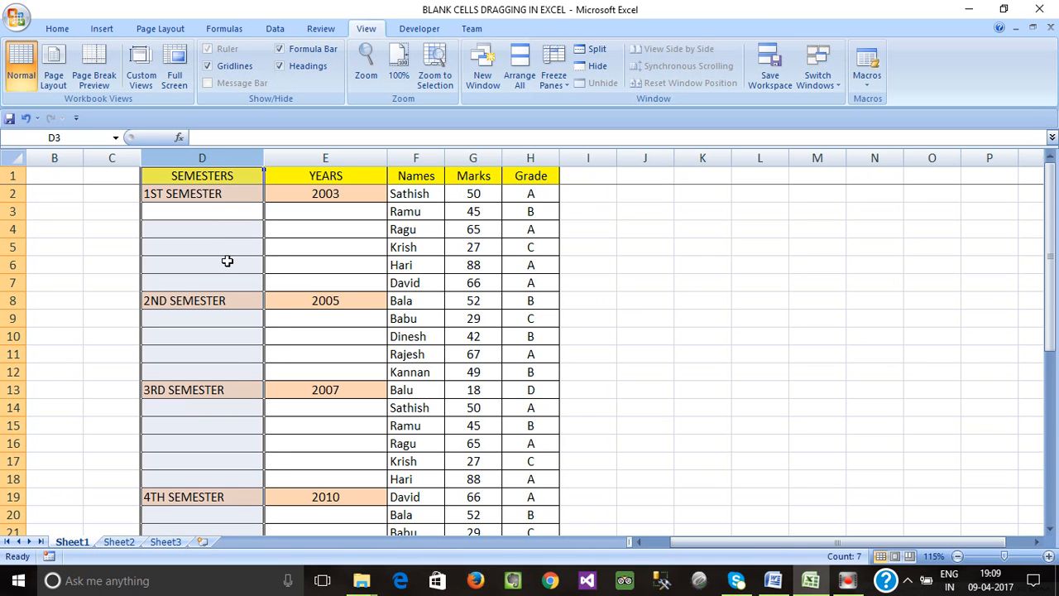
click(235, 247)
double_click(207, 214)
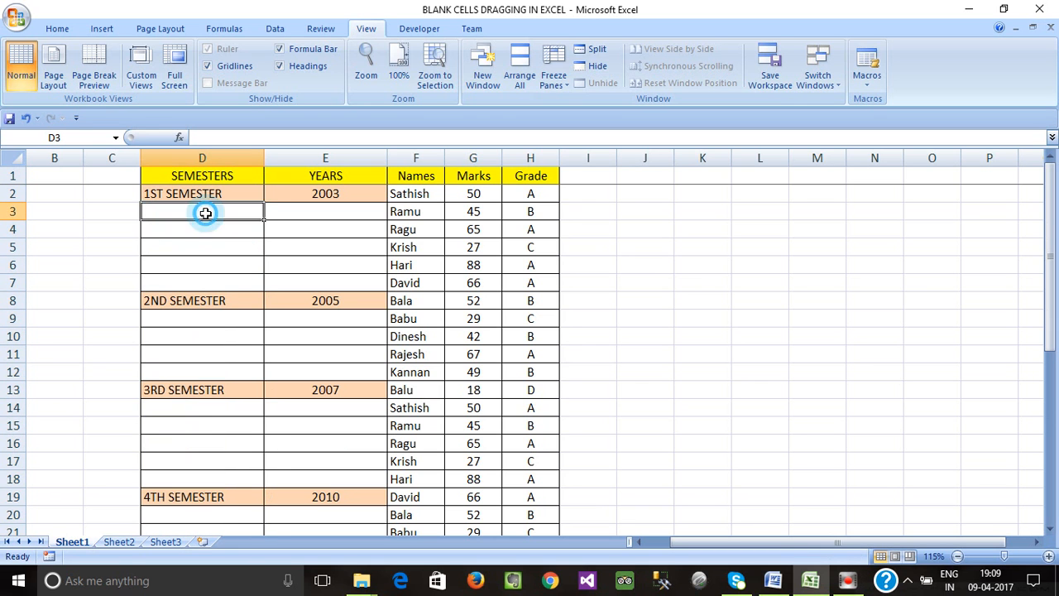
click(210, 266)
click(190, 213)
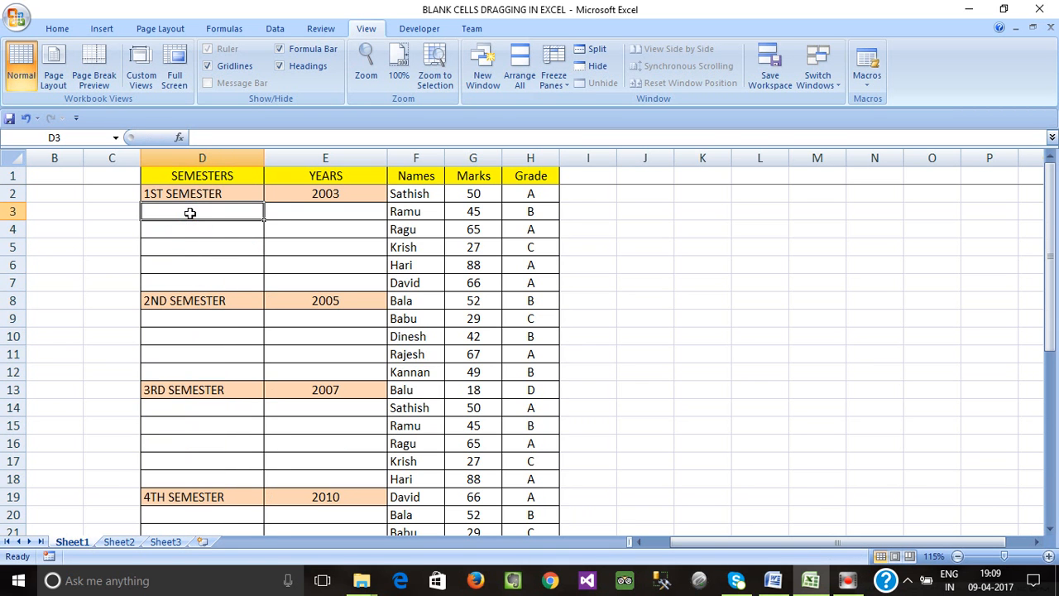
key(ctrl+space)
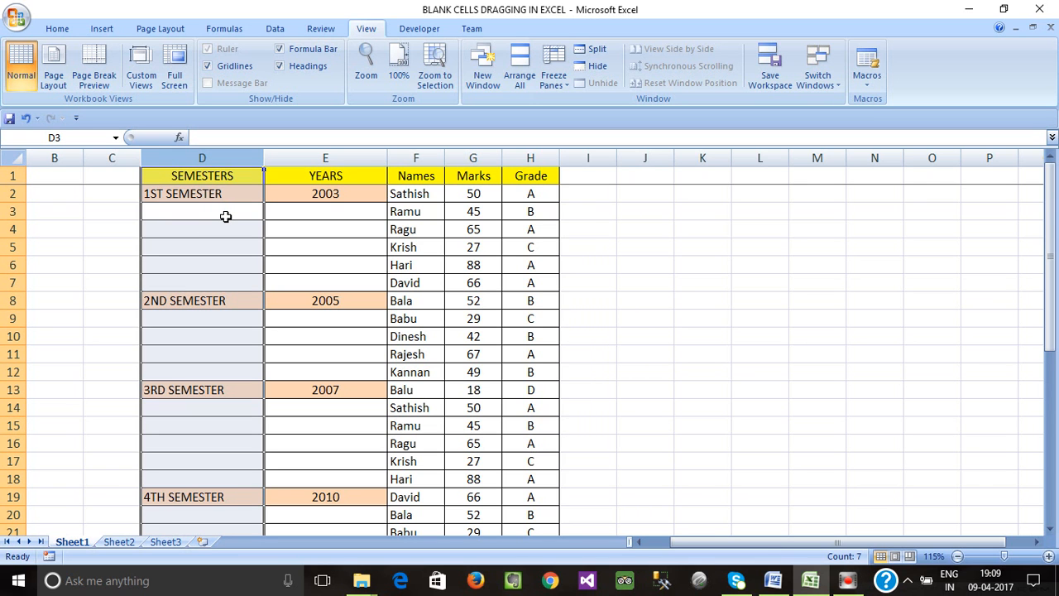
- Select the blank cells in the SEMESTERS column and fill them all with a formula referencing the cell above
key(F5)
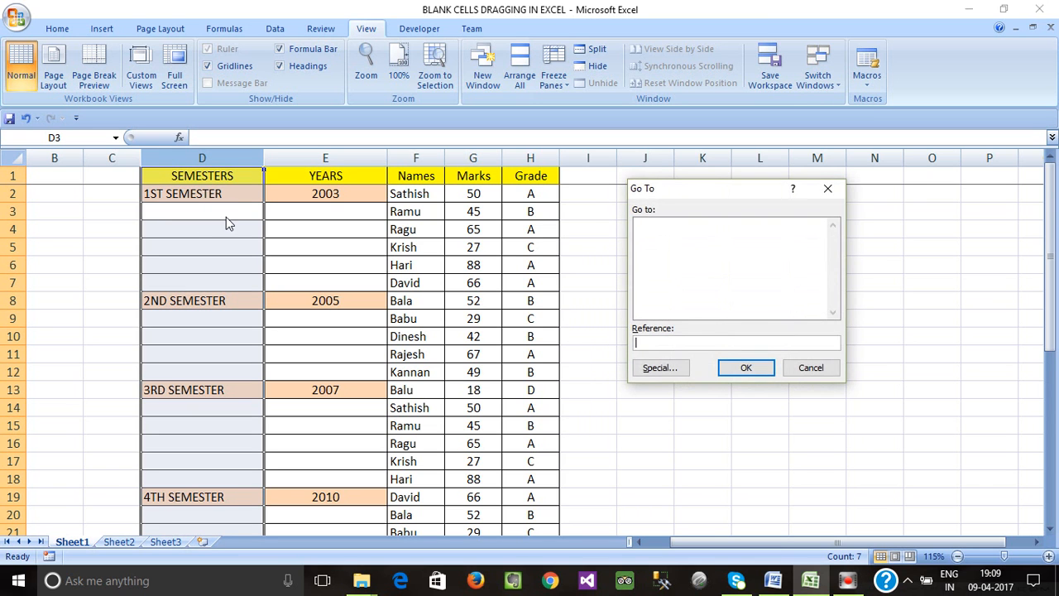
drag(663, 197, 563, 211)
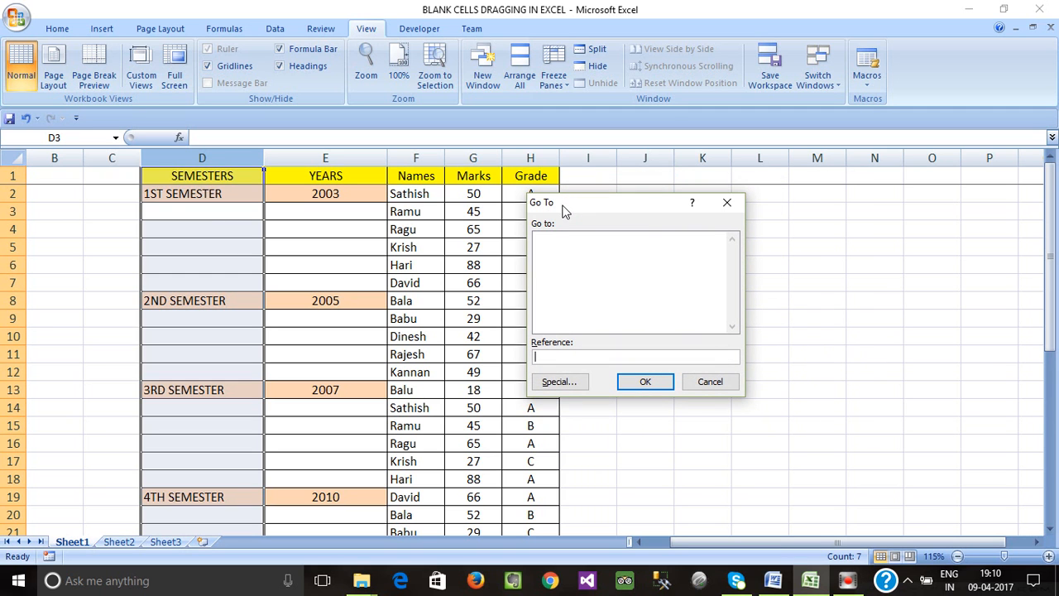
click(557, 383)
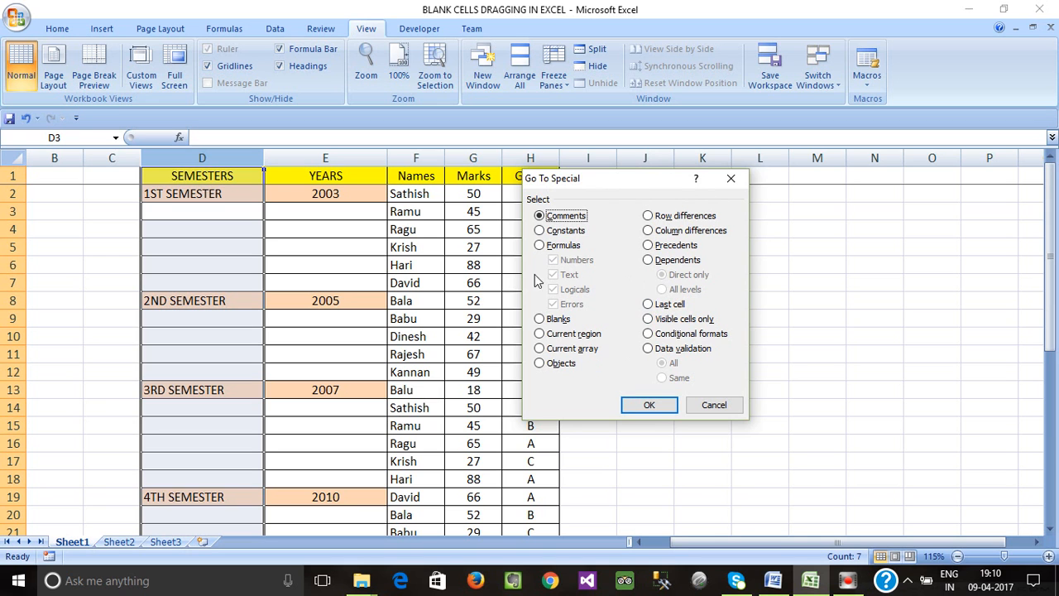
click(539, 321)
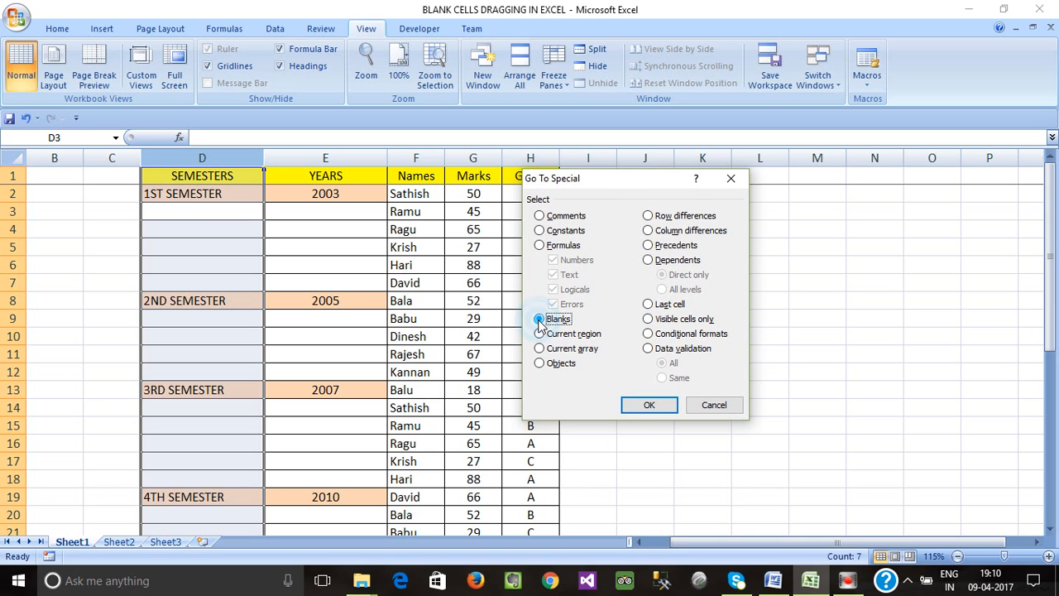
click(649, 406)
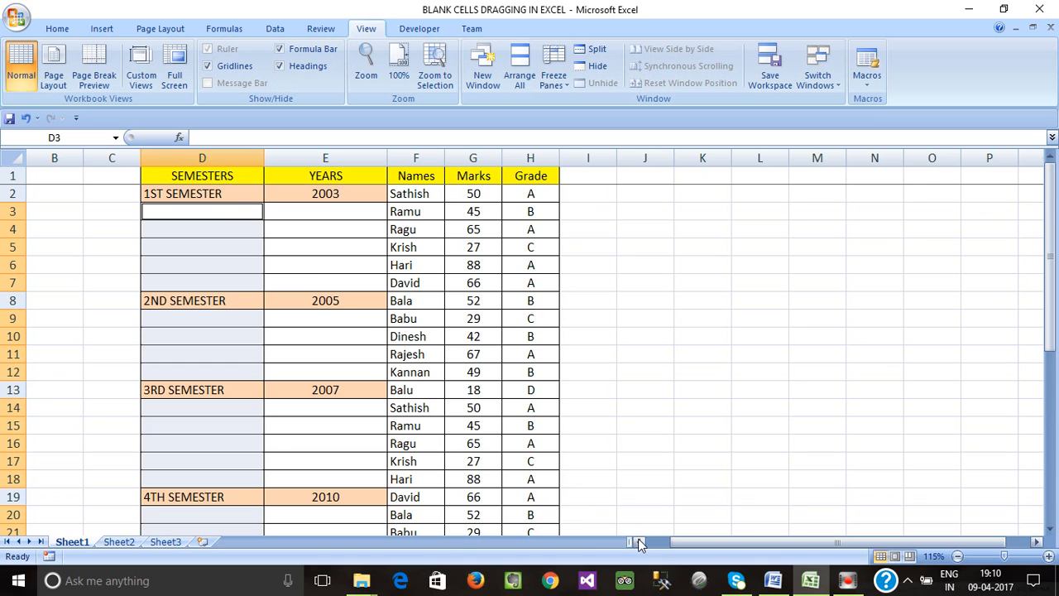
text(=)
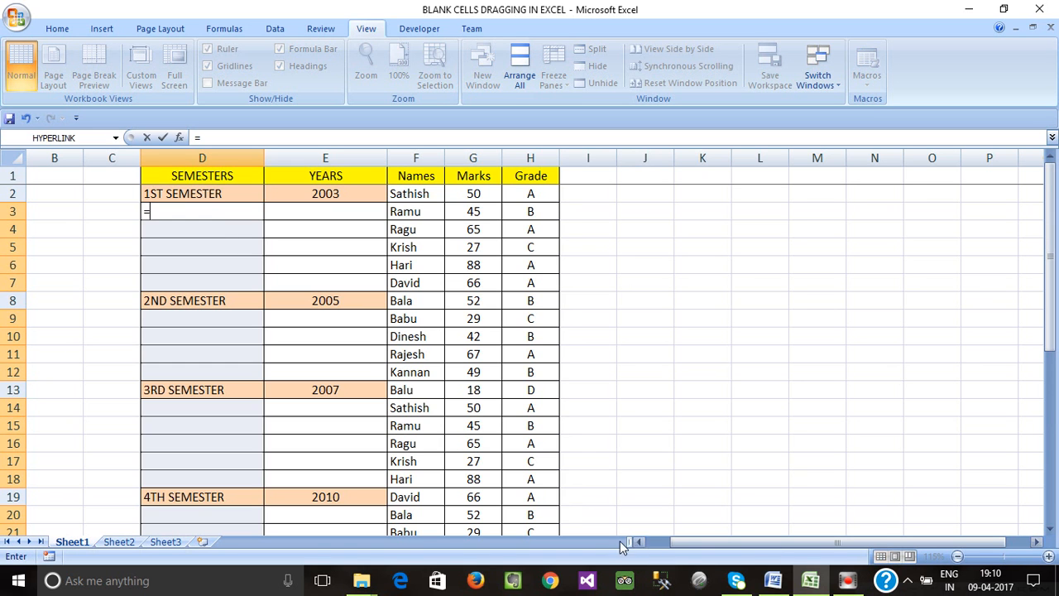
click(206, 192)
key(ctrl+Return)
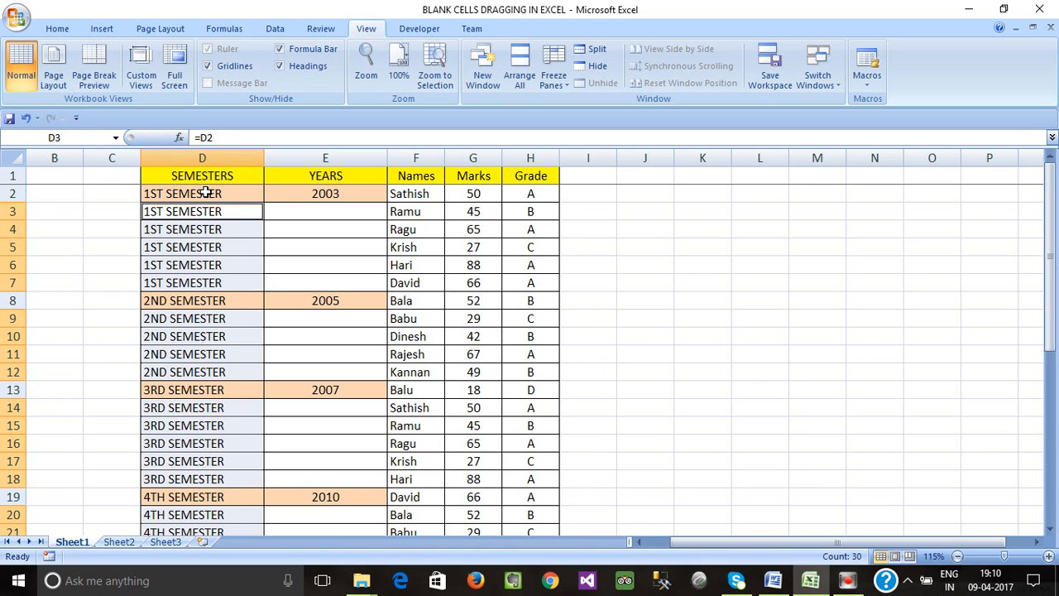
- Inspect the filled SEMESTERS cells and their formulas, then undo the fill
scroll(217, 300, down, 7)
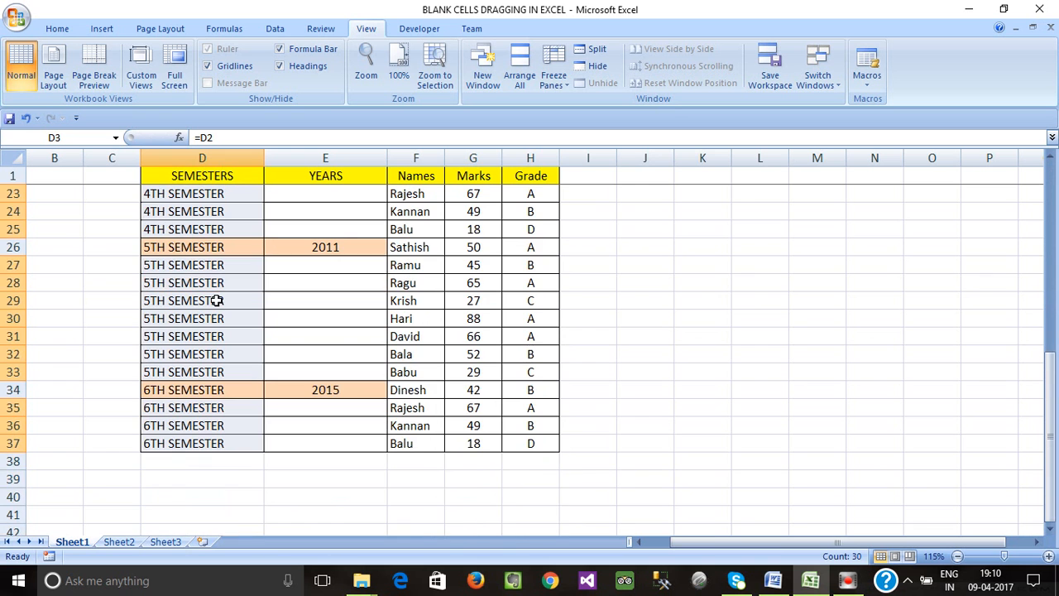
scroll(216, 301, up, 7)
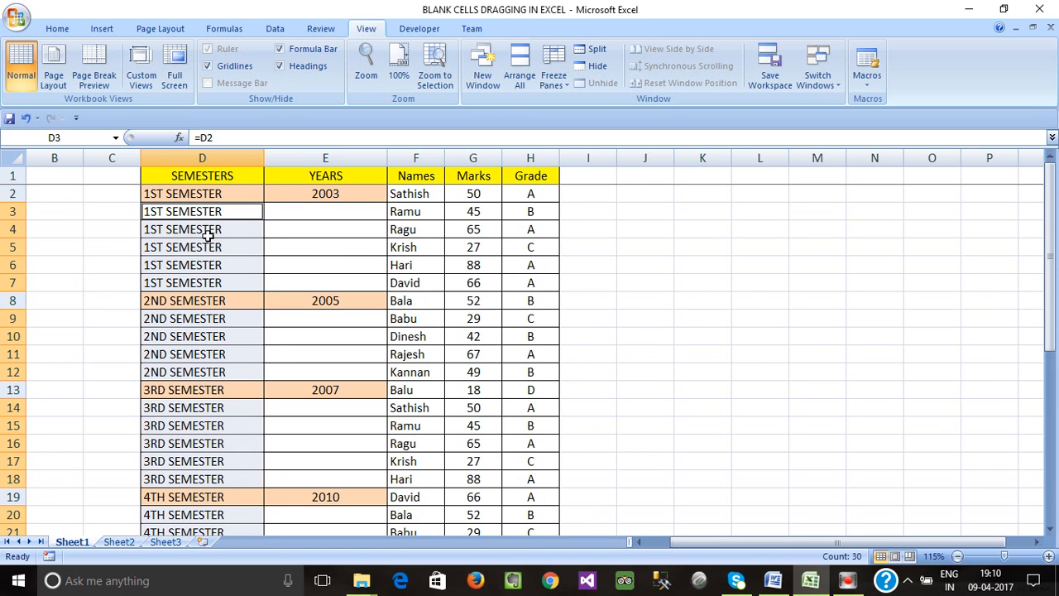
scroll(207, 235, down, 9)
scroll(207, 248, up, 9)
double_click(205, 232)
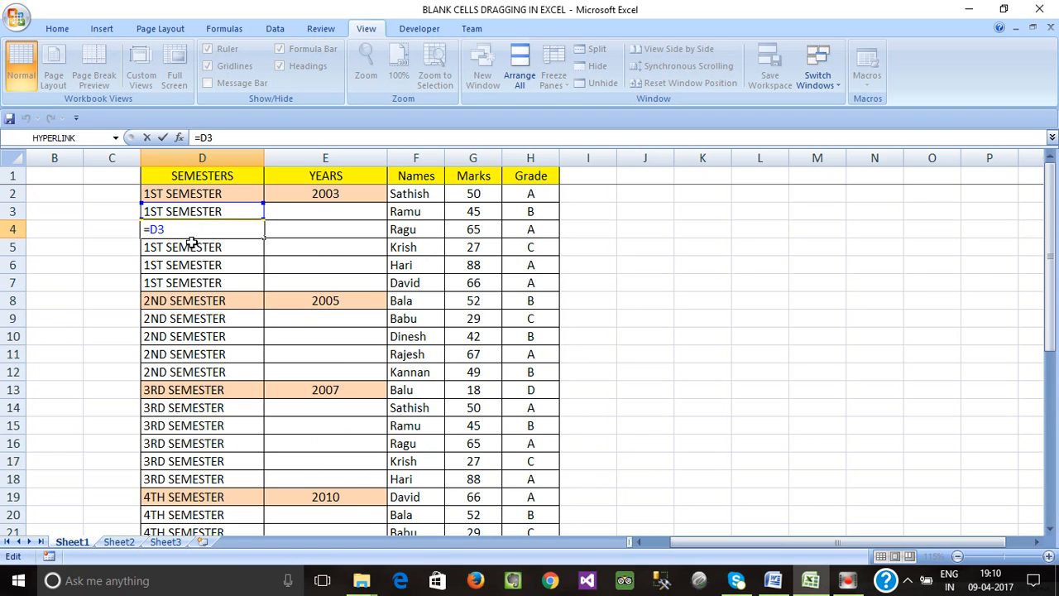
key(Escape)
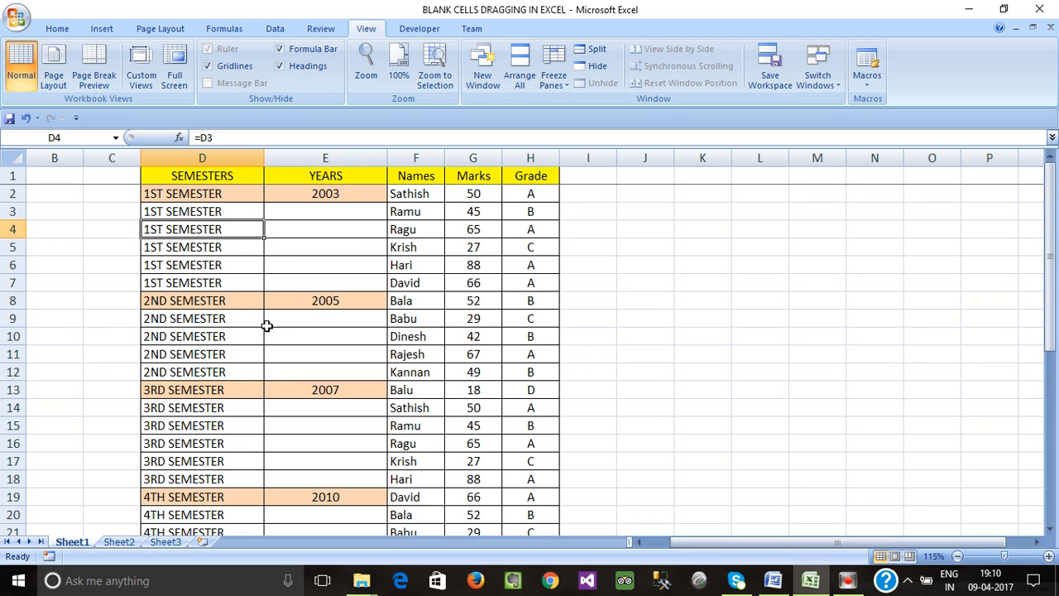
scroll(266, 325, down, 1)
click(286, 265)
drag(286, 265, 201, 321)
scroll(303, 360, down, 2)
scroll(303, 359, up, 3)
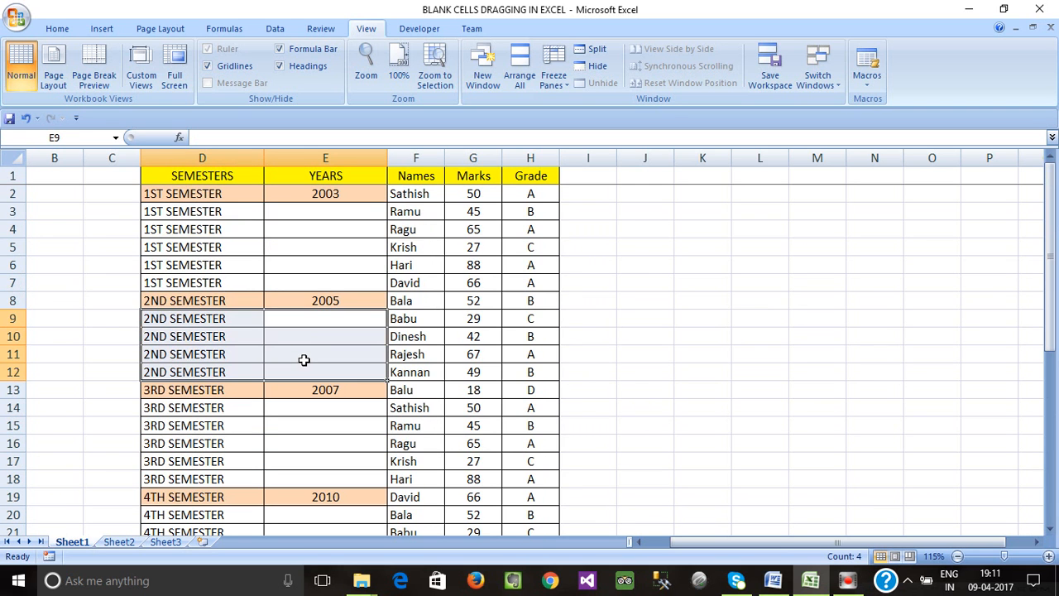
click(308, 248)
click(313, 225)
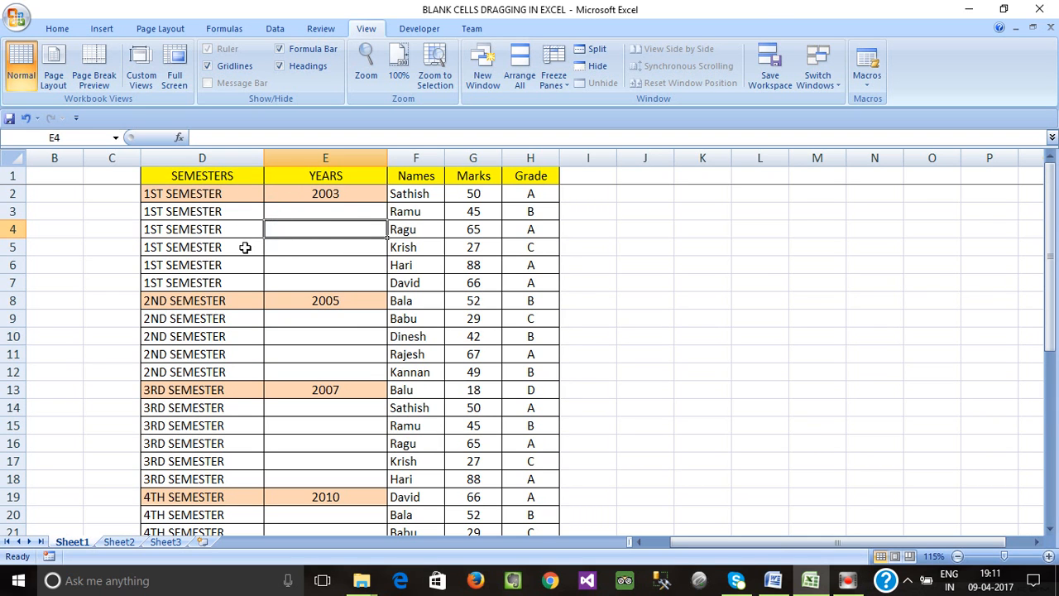
scroll(289, 267, down, 1)
scroll(288, 267, down, 9)
scroll(289, 266, up, 5)
scroll(289, 266, down, 5)
scroll(288, 269, up, 10)
click(297, 242)
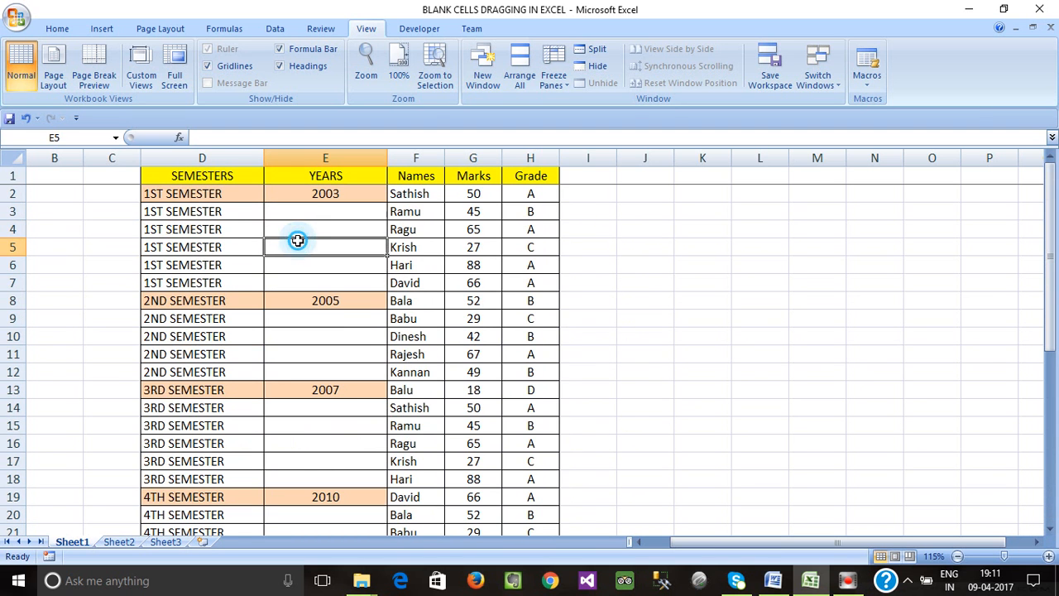
click(217, 194)
click(275, 210)
drag(236, 193, 313, 230)
click(322, 273)
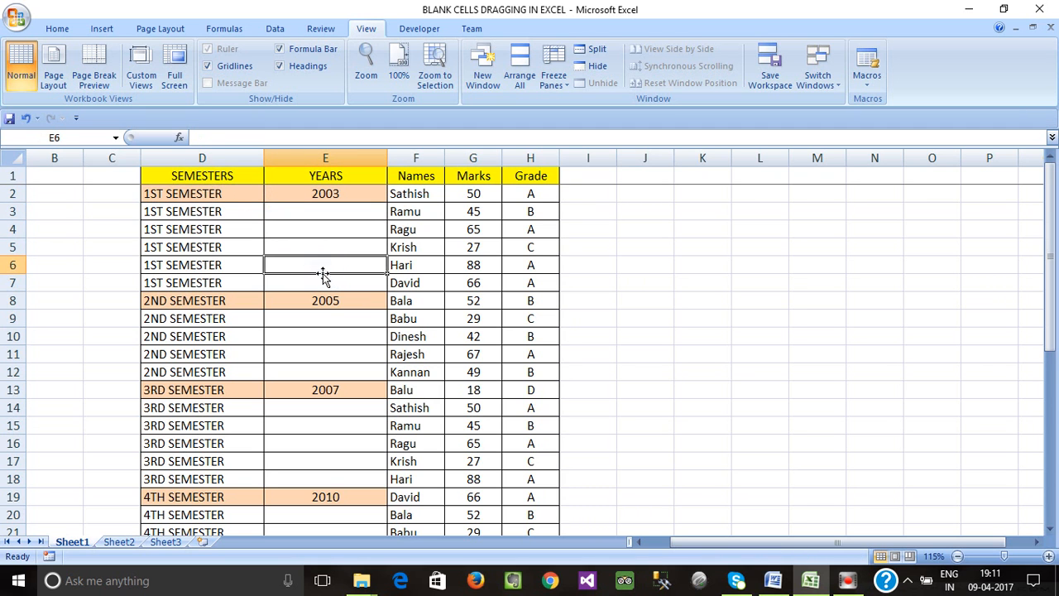
key(ctrl+z)
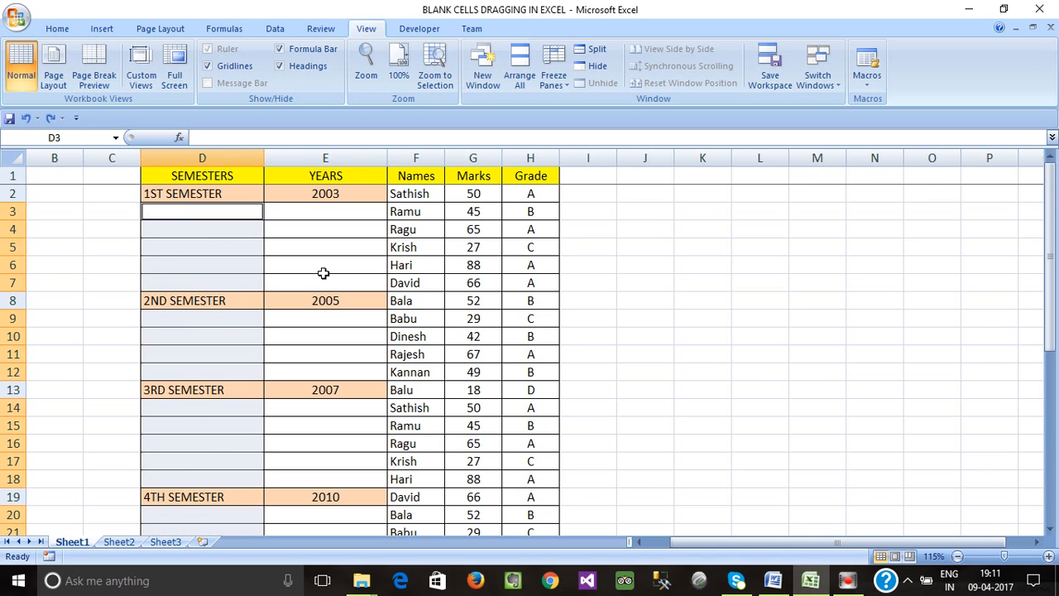
- Select the blank cells in the SEMESTERS and YEARS columns and fill them all with a formula referencing the cell above
click(322, 273)
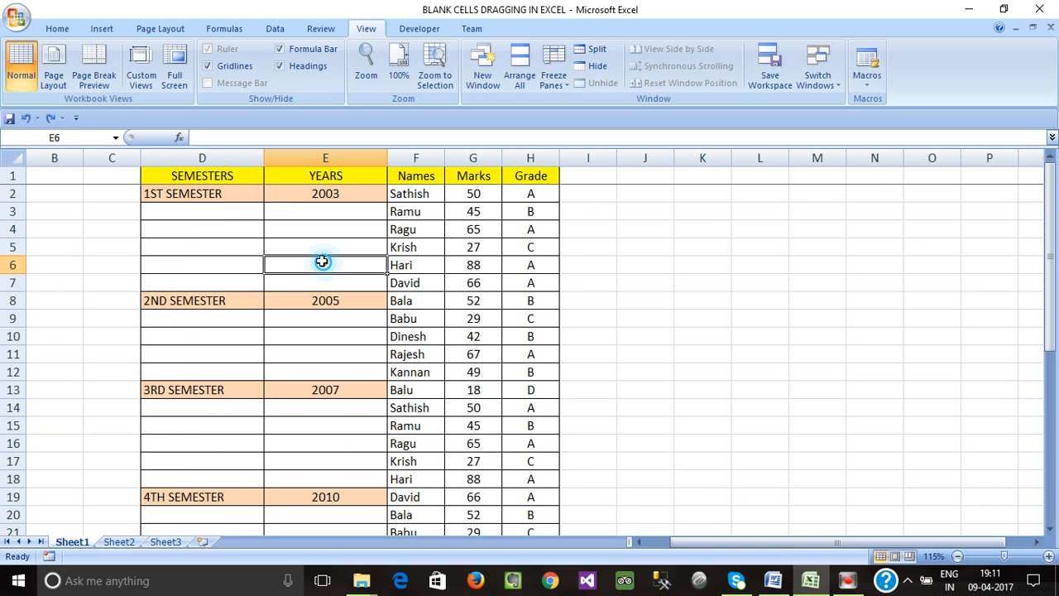
click(200, 157)
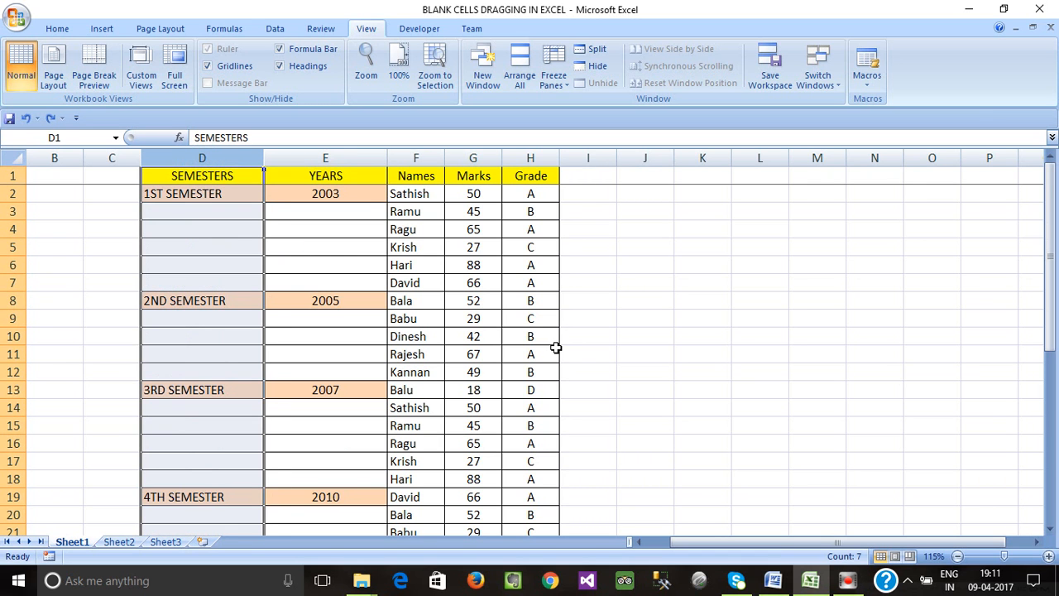
key(shift+Right)
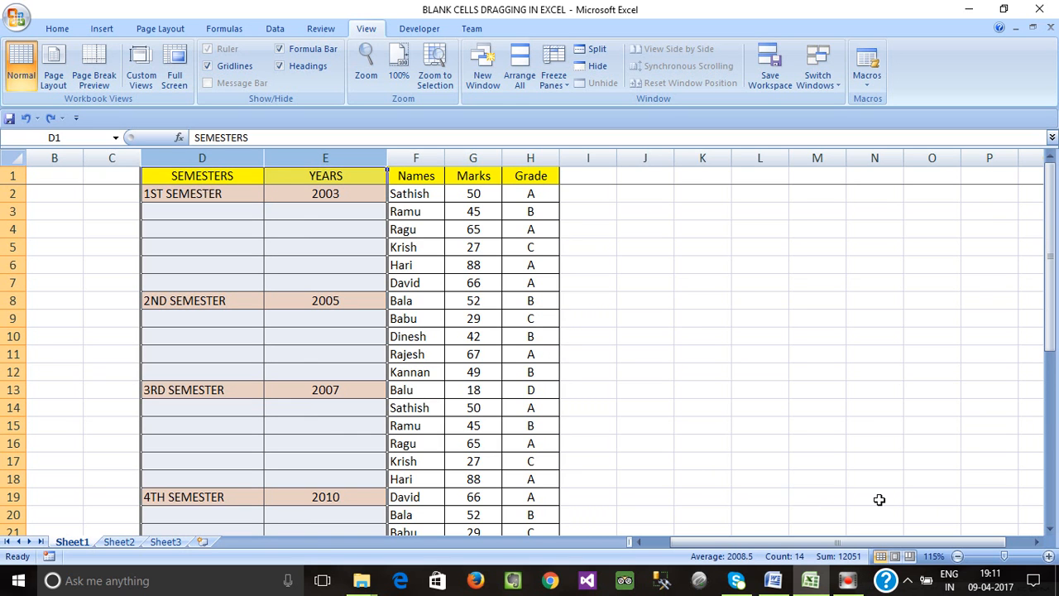
key(F5)
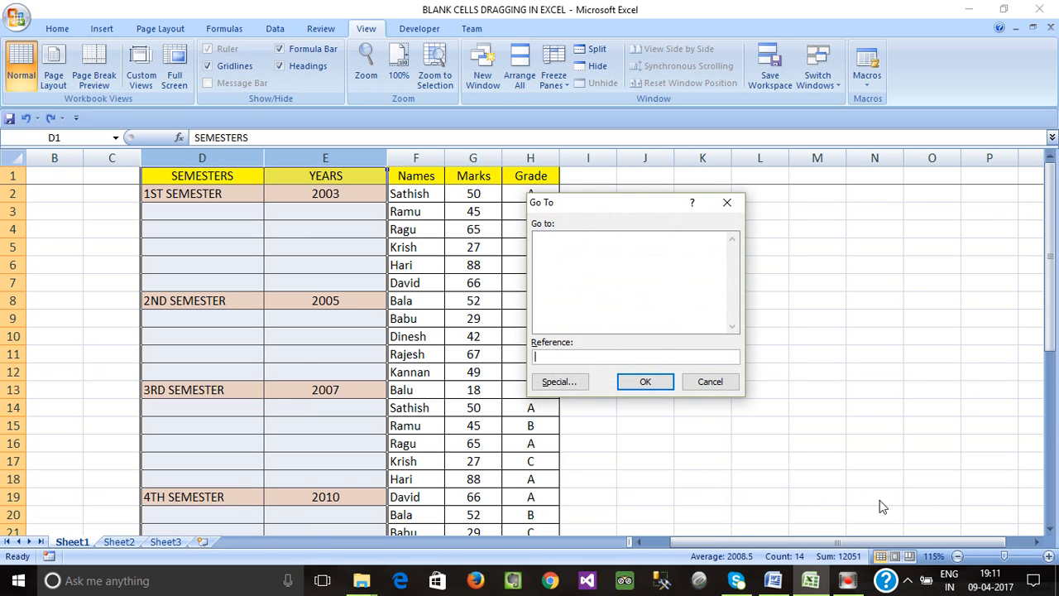
click(558, 382)
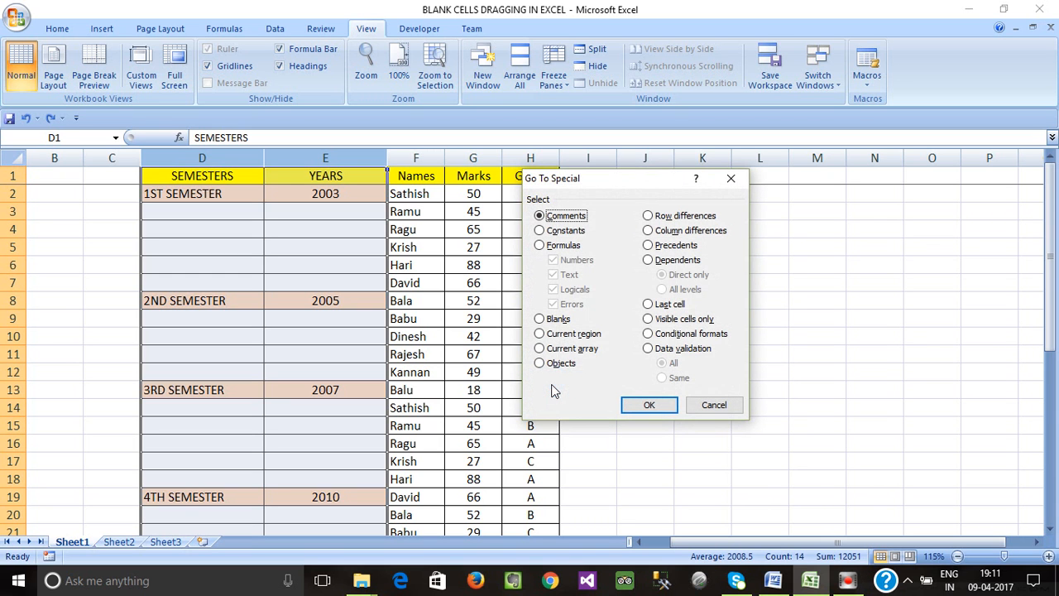
click(539, 320)
click(644, 404)
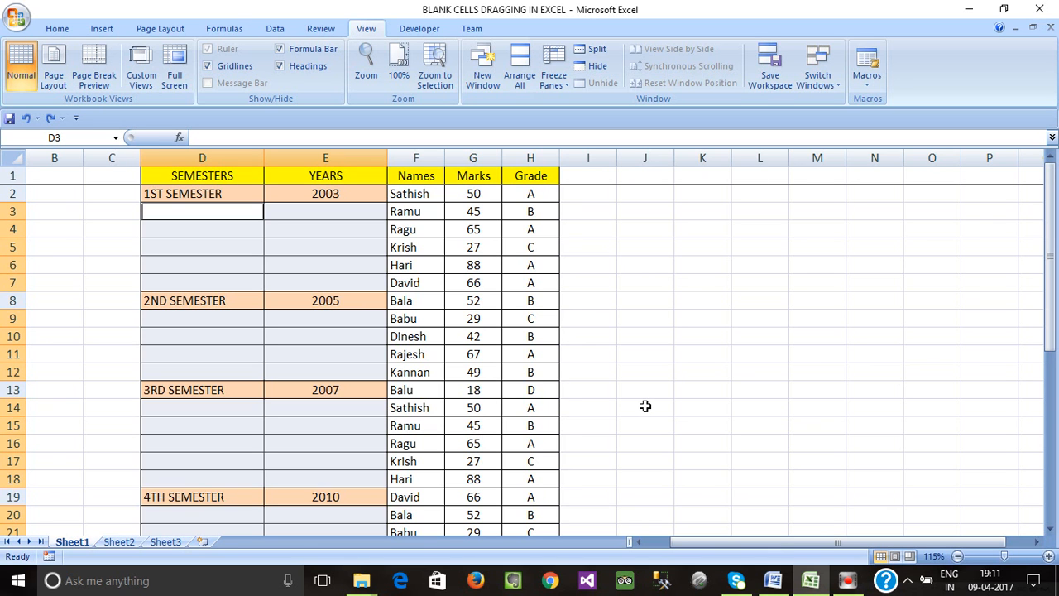
text(=)
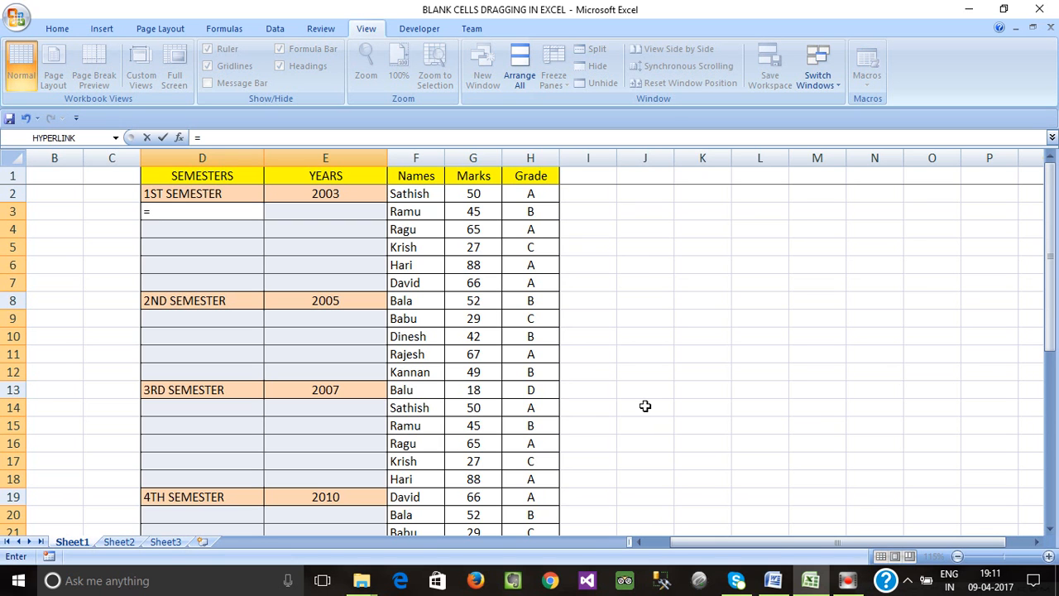
click(182, 194)
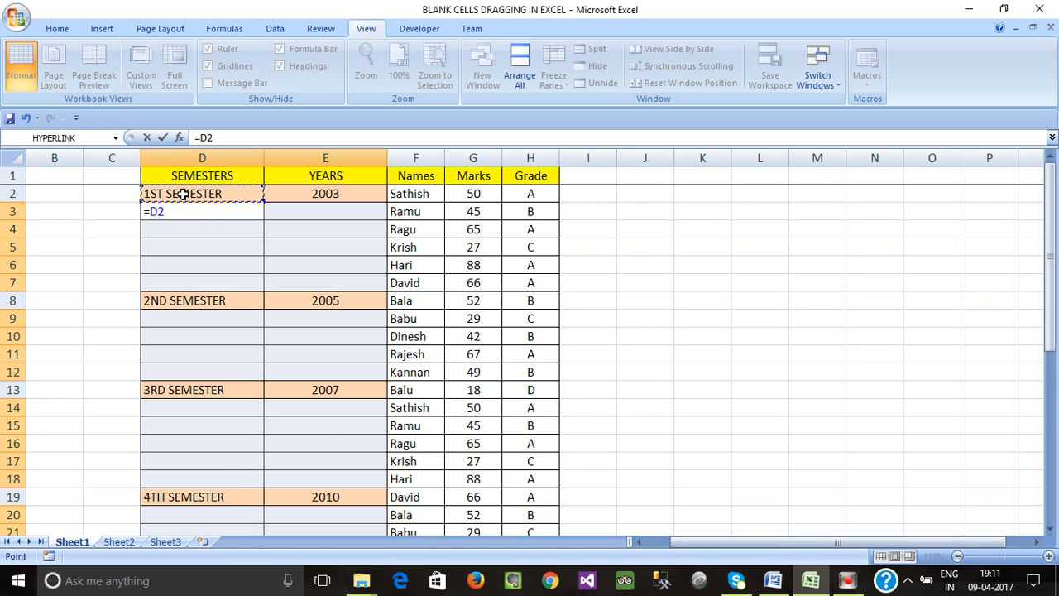
key(ctrl+Return)
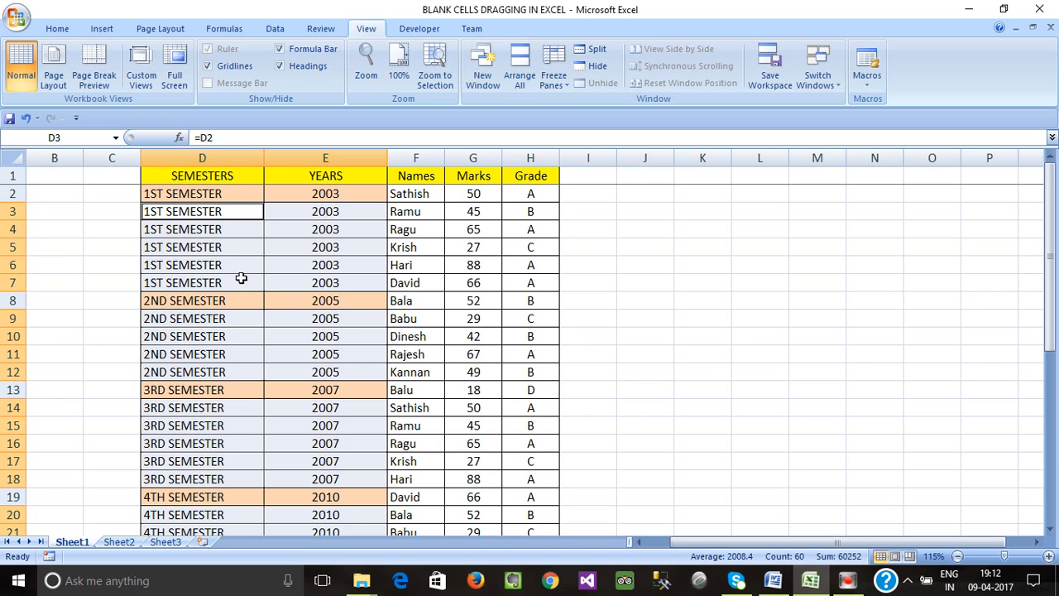
- Inspect the formulas in the filled YEARS and SEMESTERS cells across the table
scroll(234, 290, down, 9)
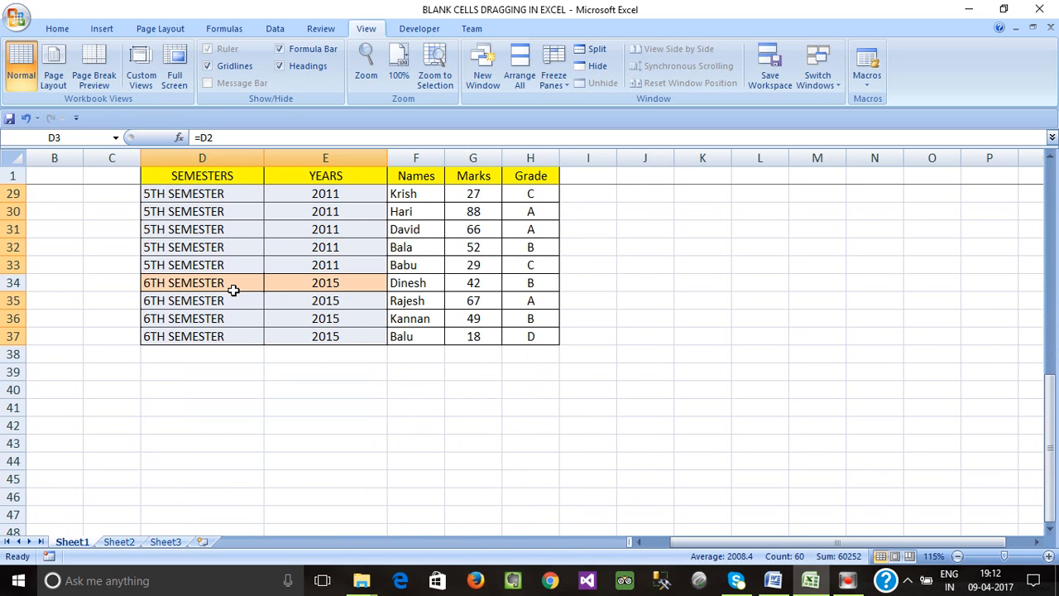
scroll(234, 291, up, 9)
click(295, 248)
click(307, 212)
click(331, 192)
double_click(313, 211)
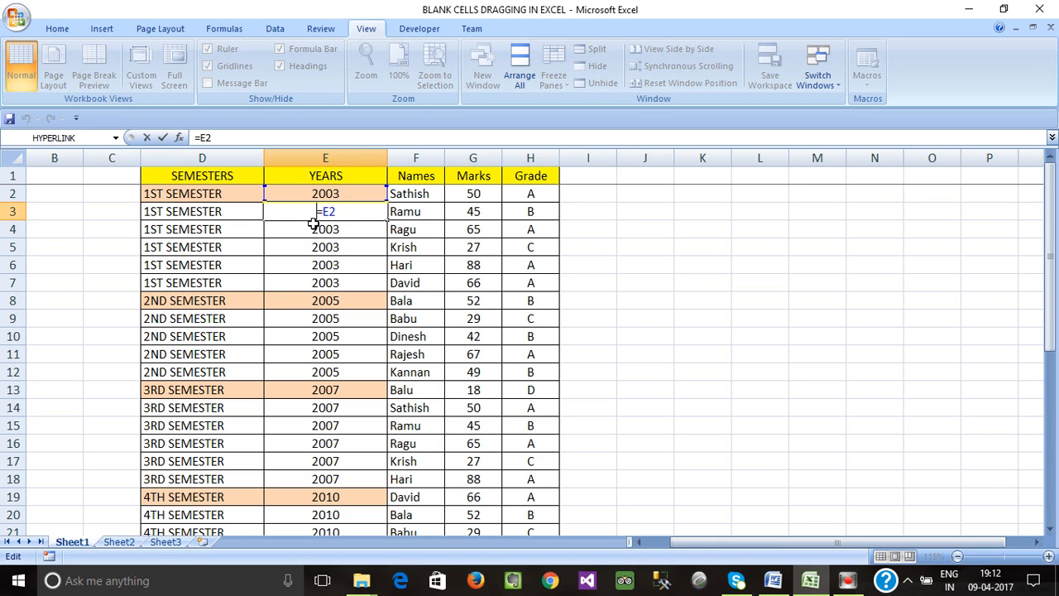
key(Escape)
click(310, 226)
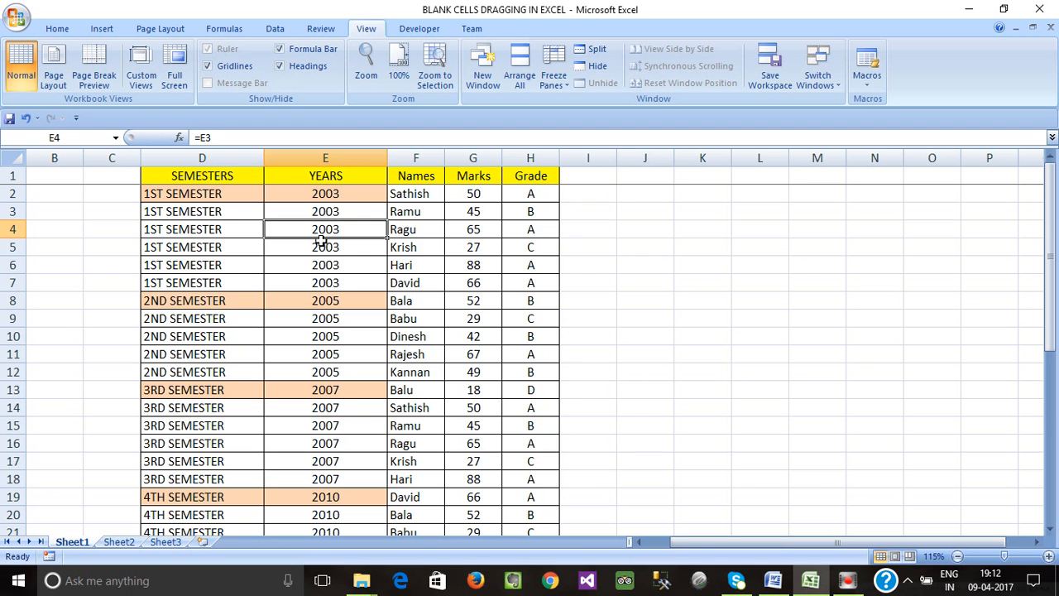
- Copy the SEMESTERS and YEARS columns, rows 1 to 37, and paste them back in place as values
scroll(286, 257, down, 6)
scroll(290, 307, up, 6)
drag(194, 174, 363, 497)
key(ctrl+c)
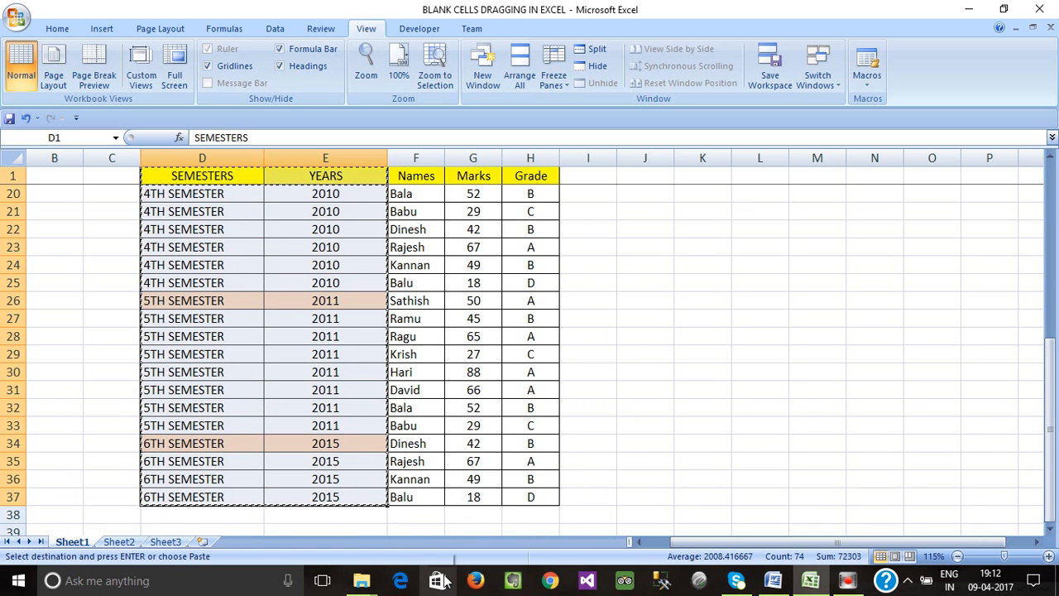
key(alt+e)
key(s)
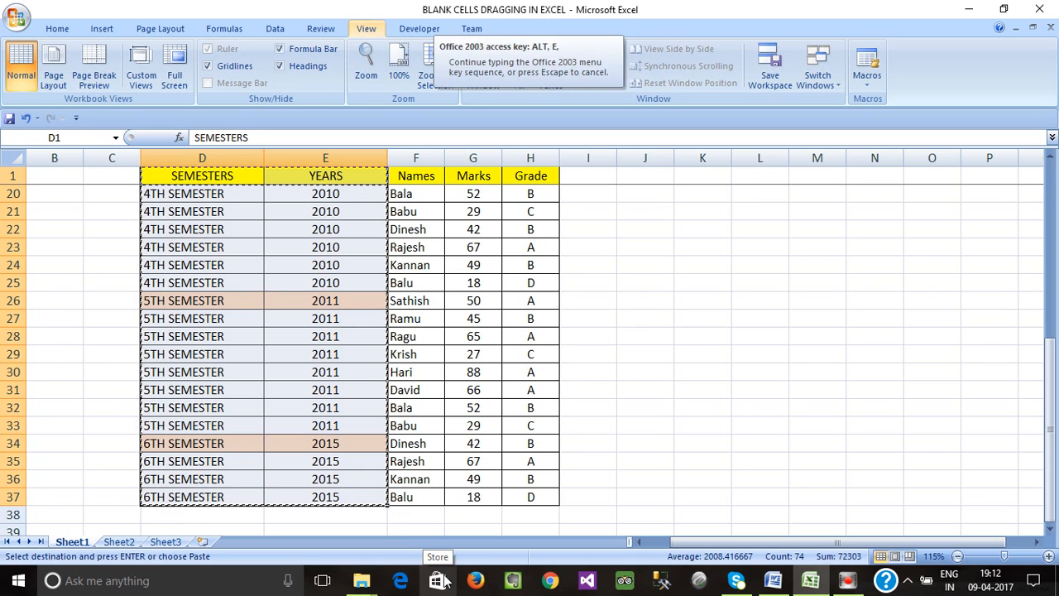
key(v)
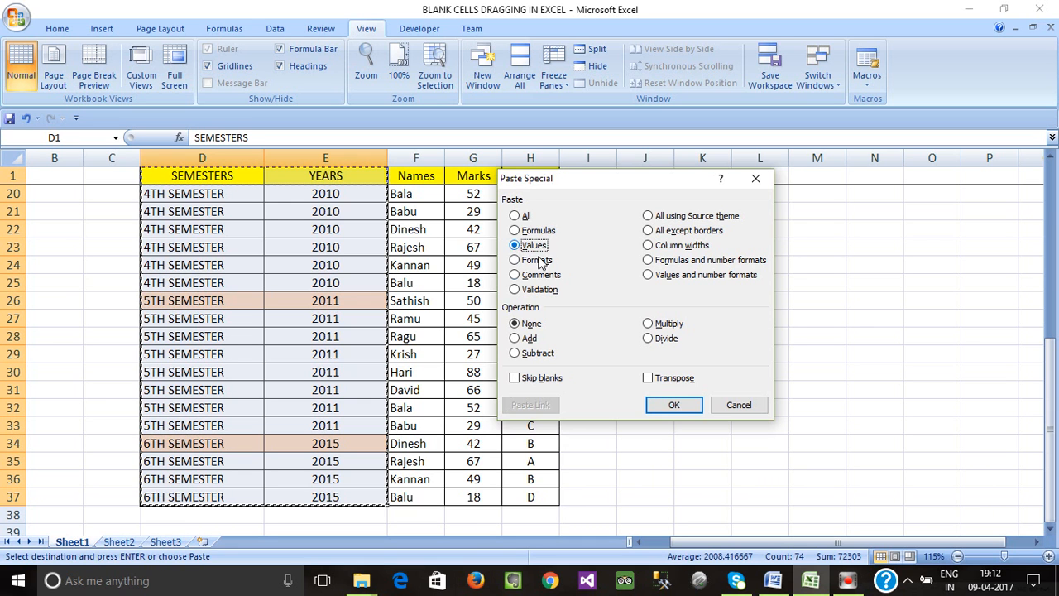
click(674, 405)
- Check the contents of the converted SEMESTERS and YEARS cells throughout the table
click(285, 337)
click(326, 388)
key(Escape)
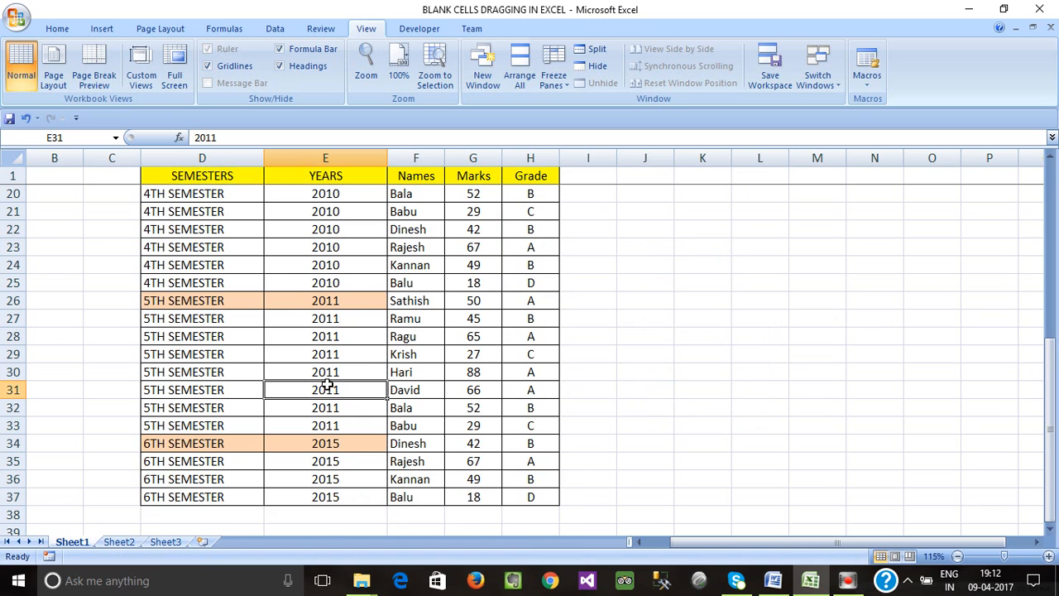
scroll(319, 376, up, 6)
click(319, 229)
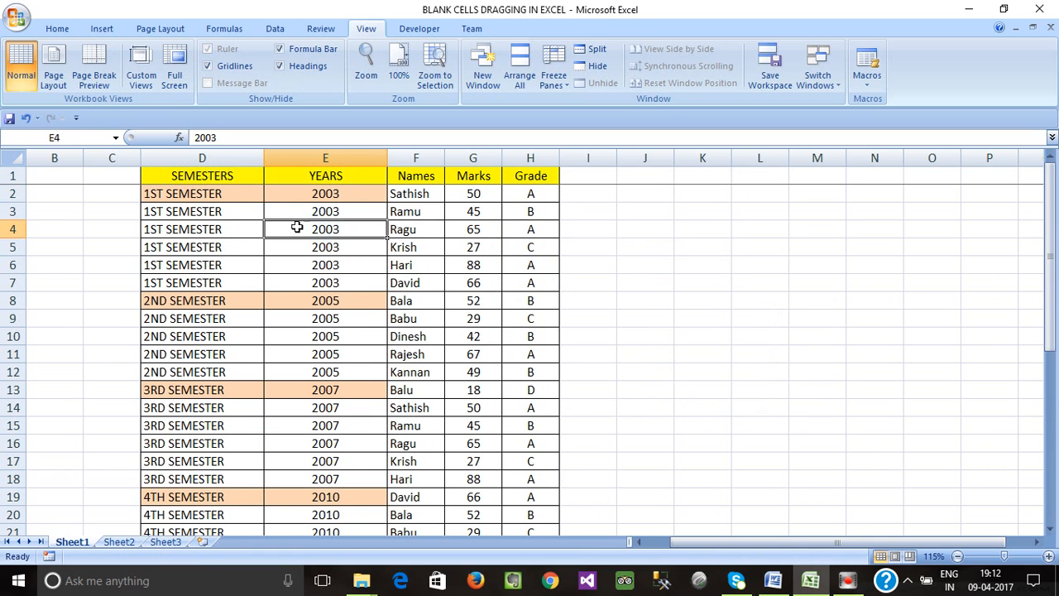
click(209, 196)
click(187, 211)
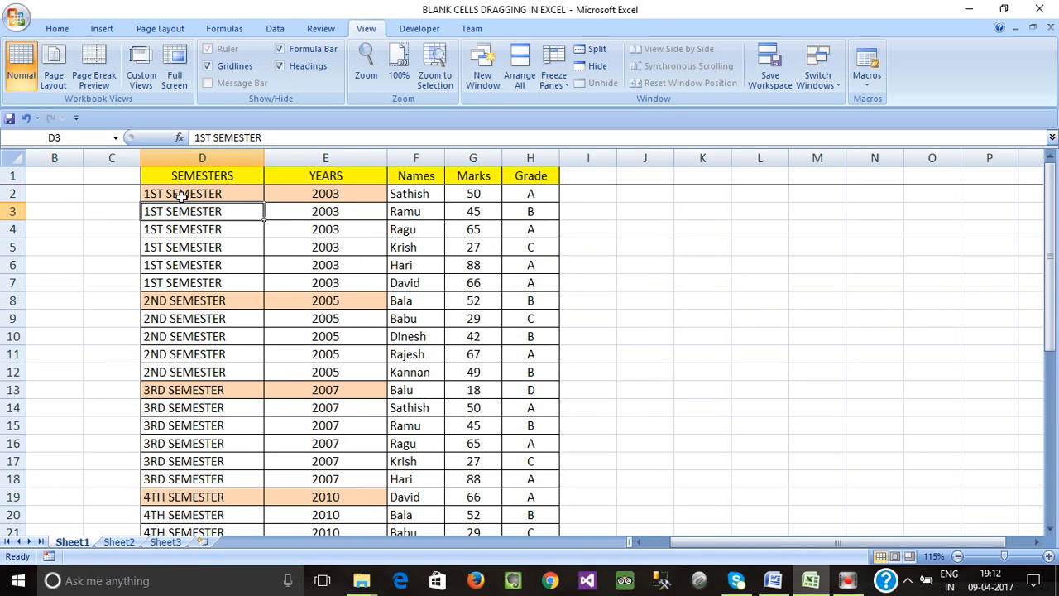
drag(181, 196, 343, 291)
click(235, 231)
drag(225, 194, 225, 281)
click(259, 317)
scroll(265, 329, down, 5)
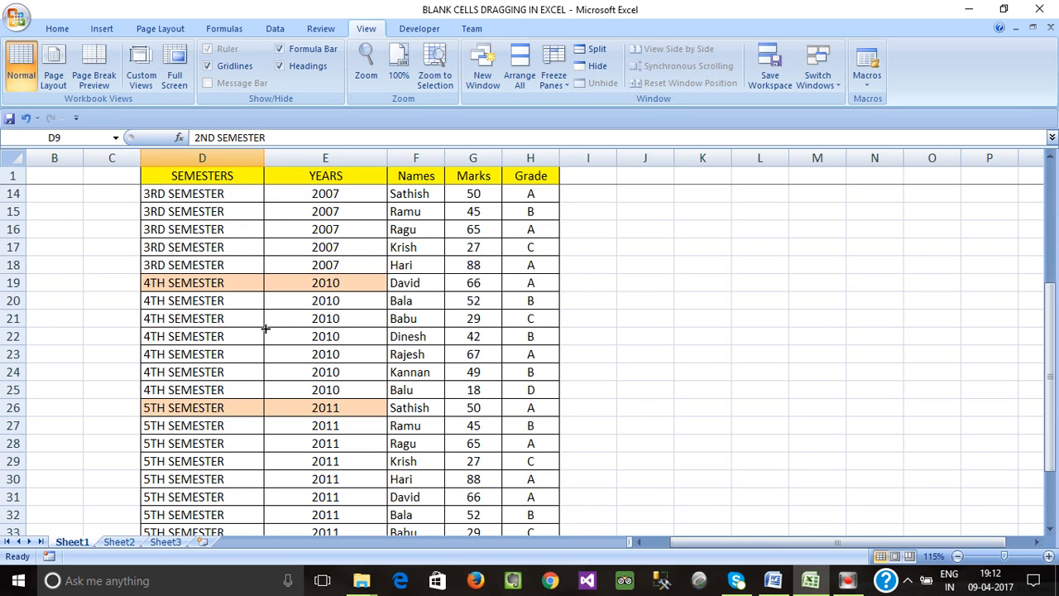
scroll(266, 329, down, 3)
scroll(264, 329, up, 8)
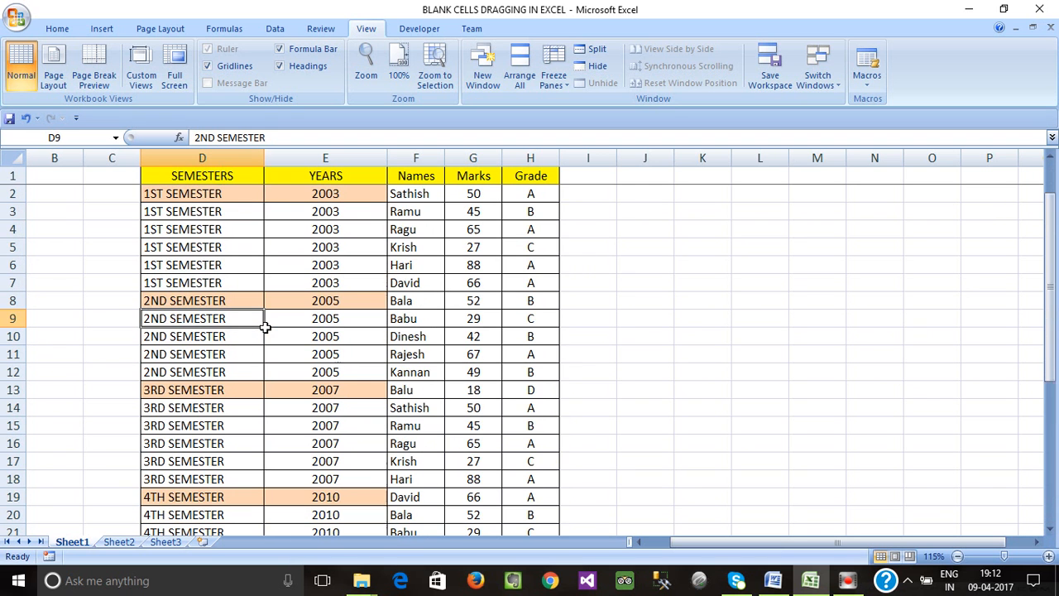
click(233, 231)
scroll(258, 292, down, 4)
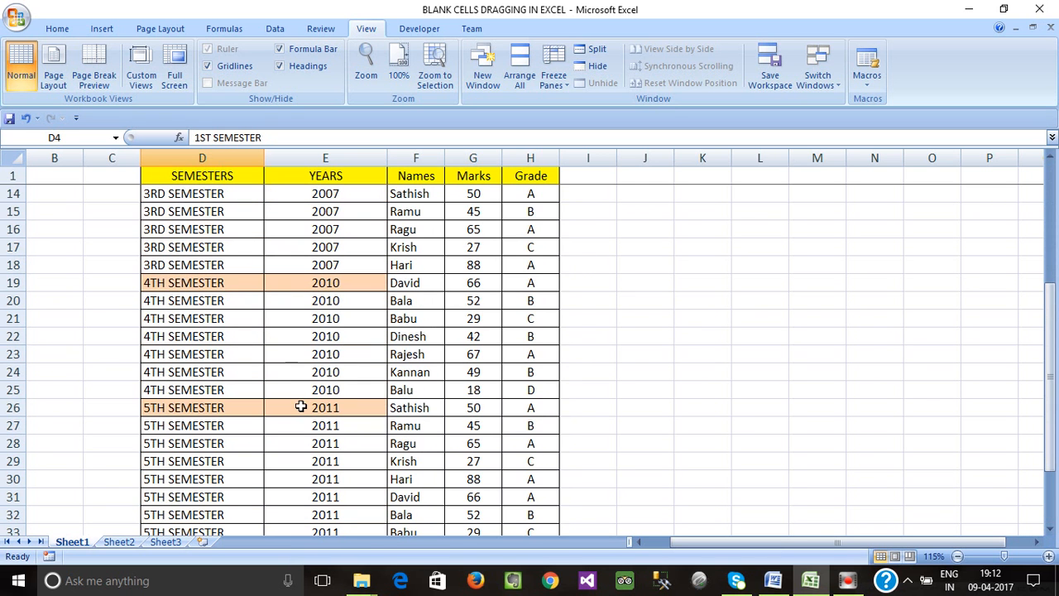
click(301, 405)
scroll(304, 410, down, 2)
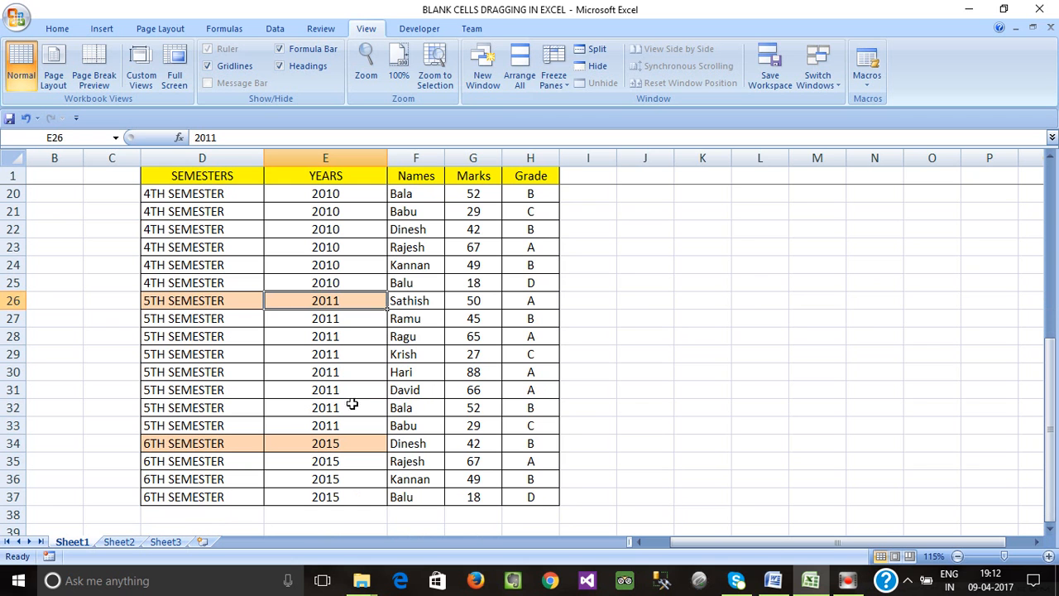
click(525, 426)
click(378, 405)
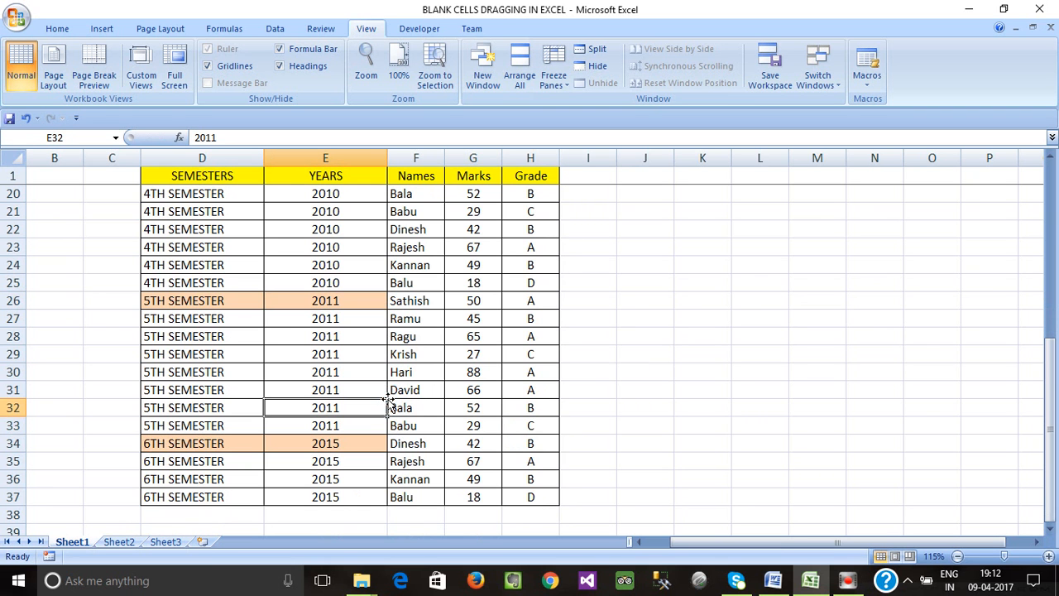
scroll(549, 463, down, 5)
scroll(549, 463, up, 11)
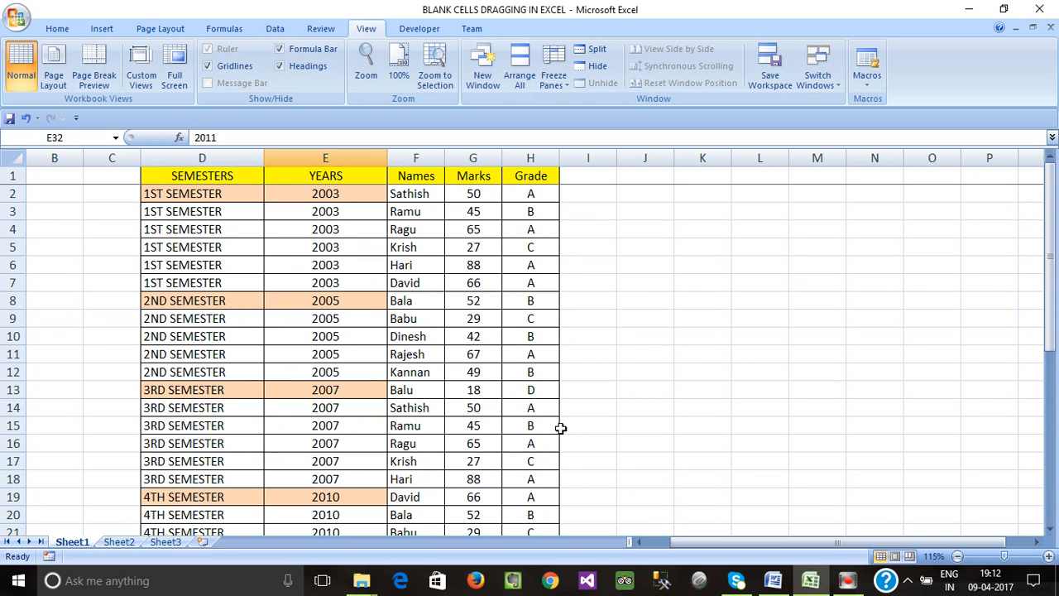
click(612, 359)
click(486, 334)
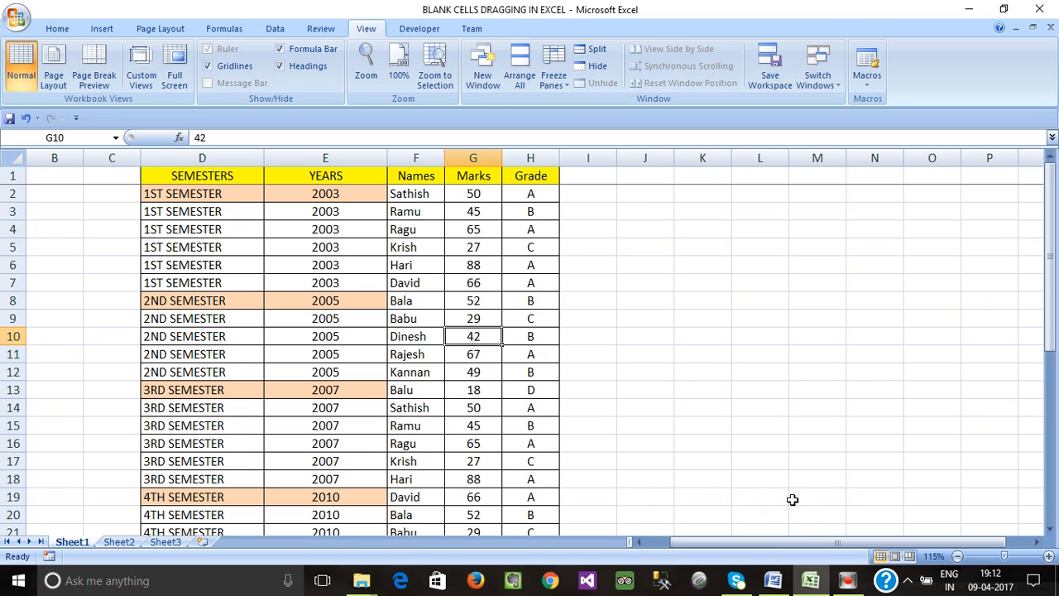